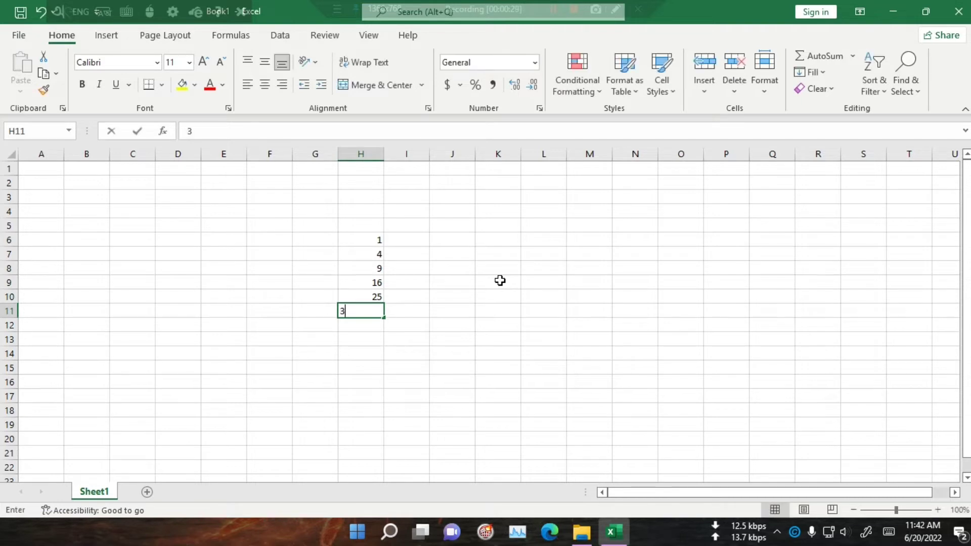
# - Continue the list of squares in cells H11 to H17 with 36, 49, 64, 81, 100, 121 and 144
pyautogui.press('Return')
pyautogui.write('49')
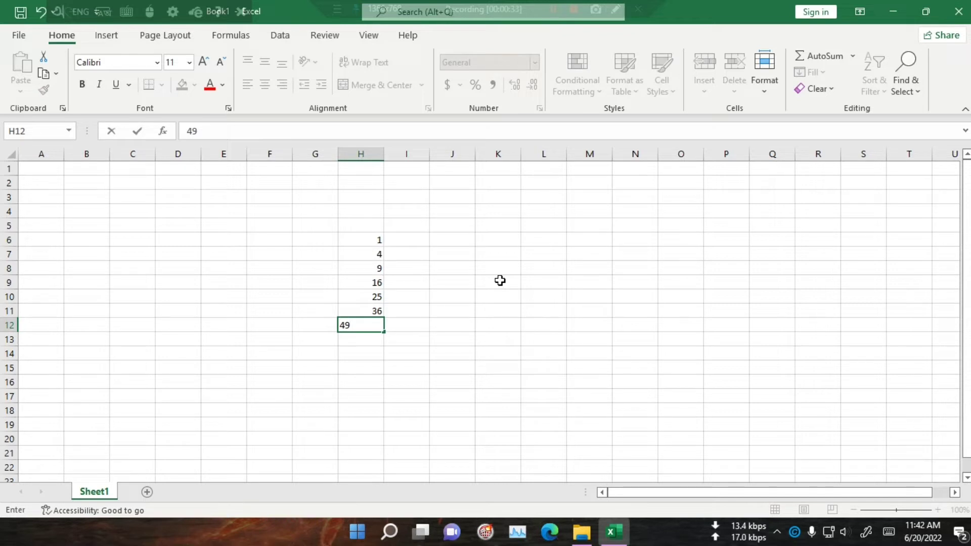
pyautogui.press('Return')
pyautogui.write('64')
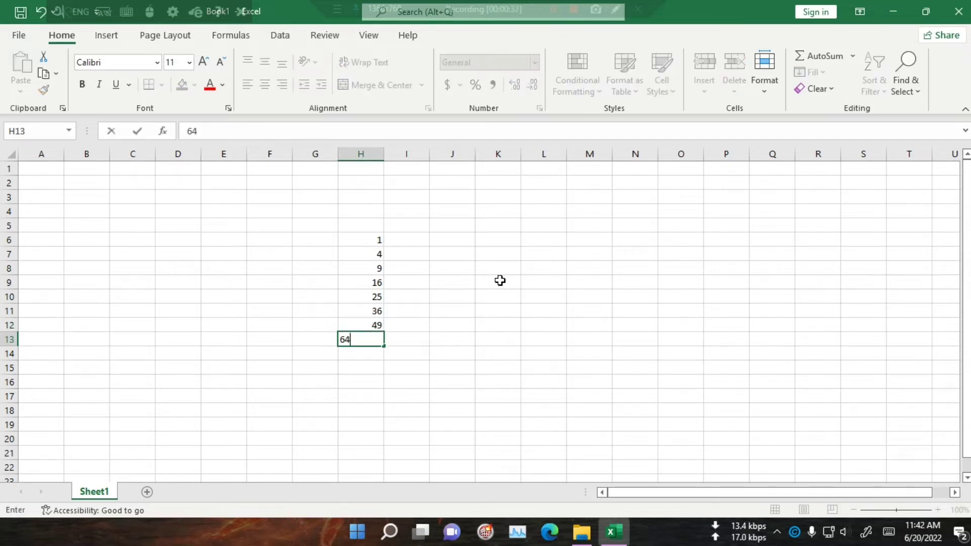
pyautogui.press('Return')
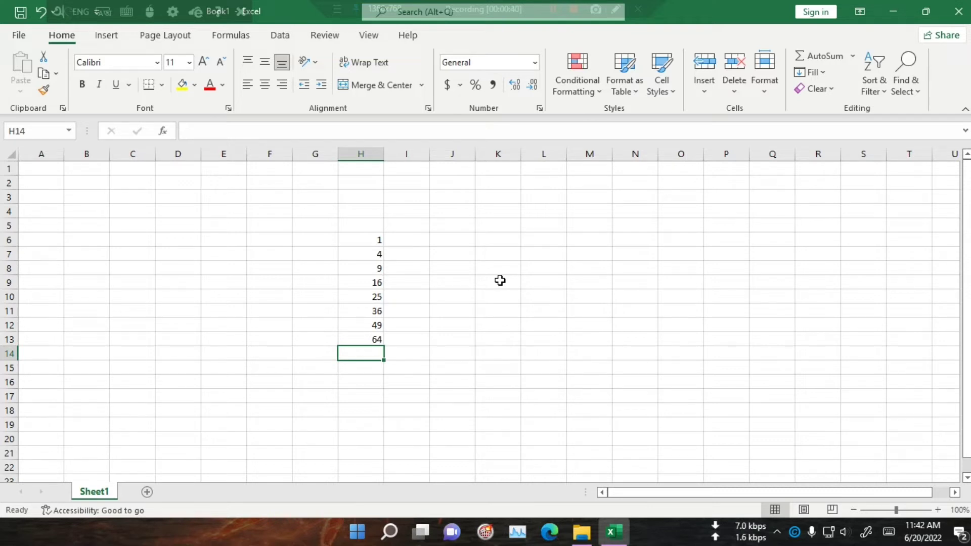
pyautogui.write('81')
pyautogui.press('Return')
pyautogui.write('100')
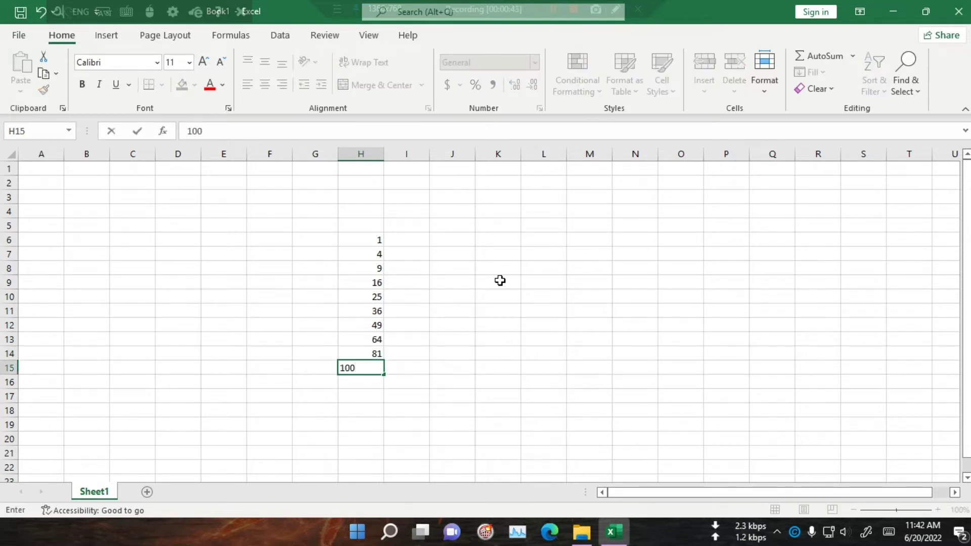
pyautogui.press('Return')
pyautogui.write('121')
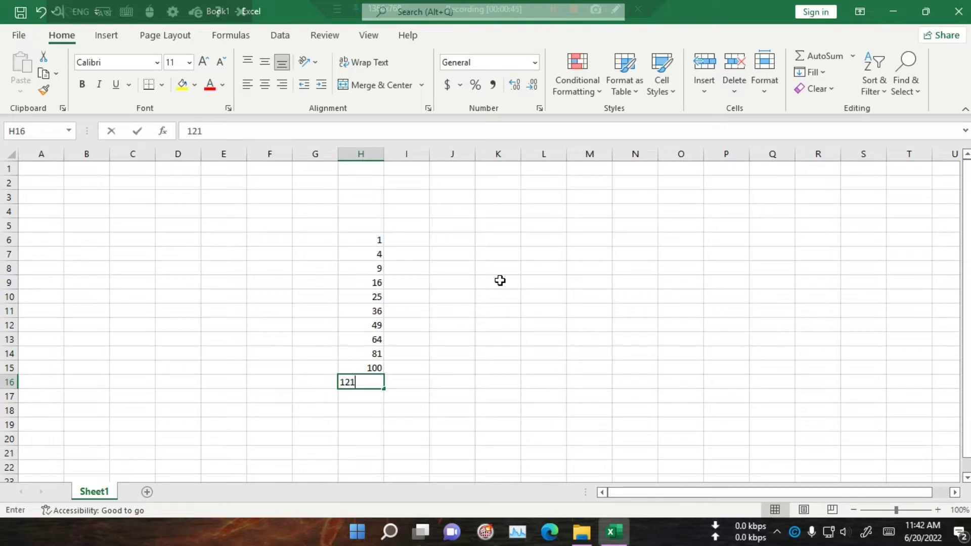
pyautogui.press('Return')
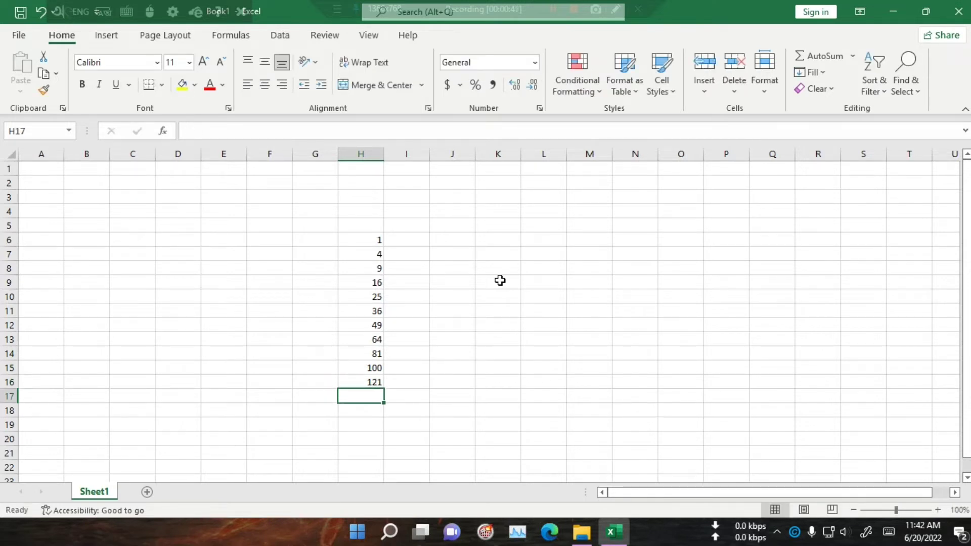
pyautogui.write('144')
pyautogui.press('Return')
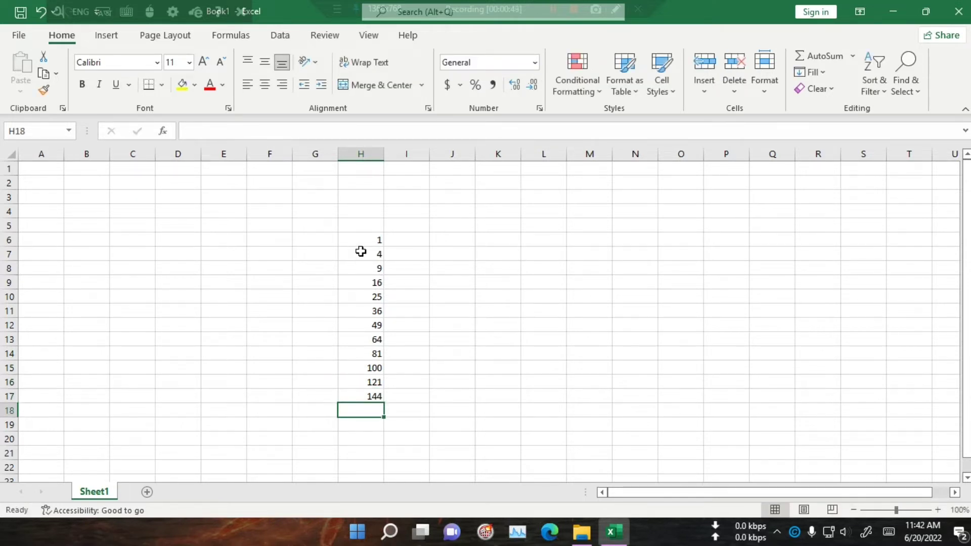
# - Enter the formula =SQRT(H6) in cell J6 to calculate the square root of the first number
pyautogui.click(453, 241)
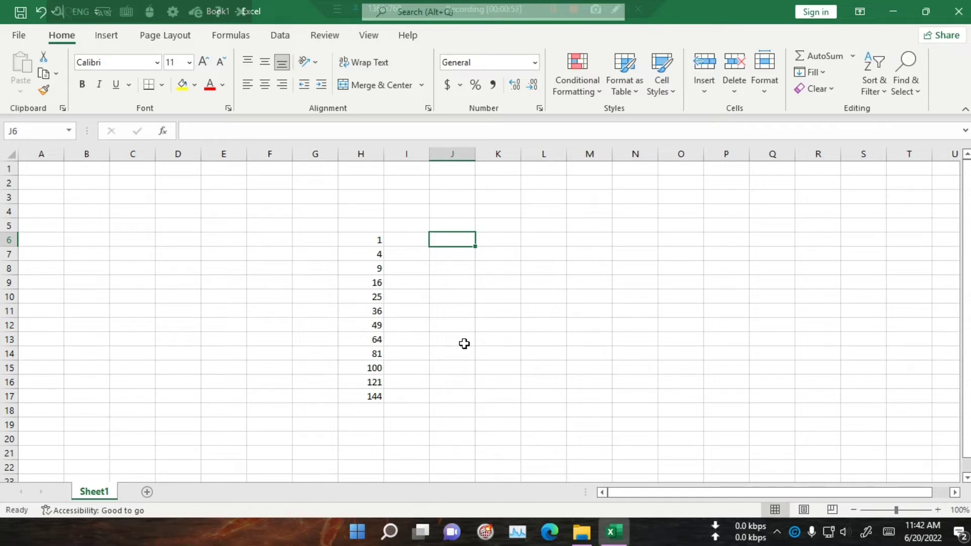
pyautogui.write('=')
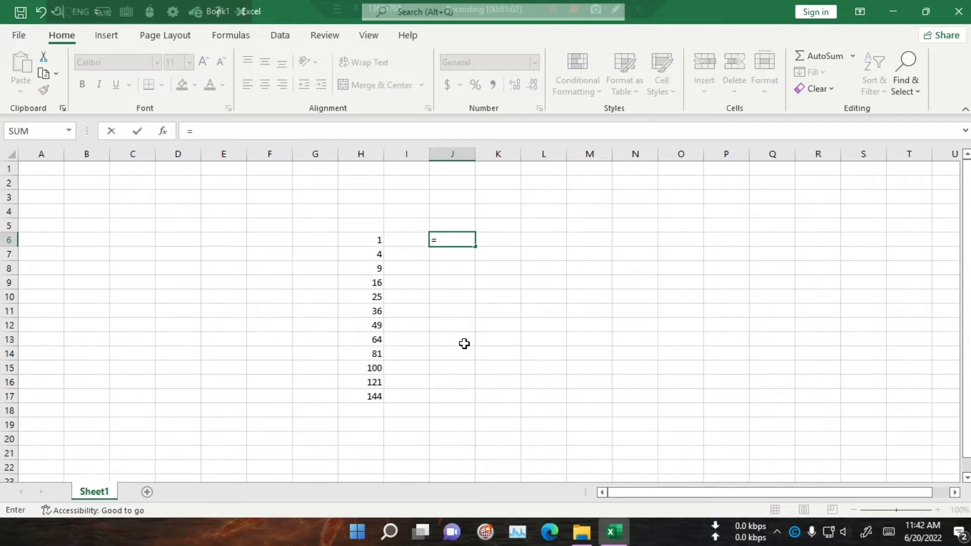
pyautogui.write('sqrt')
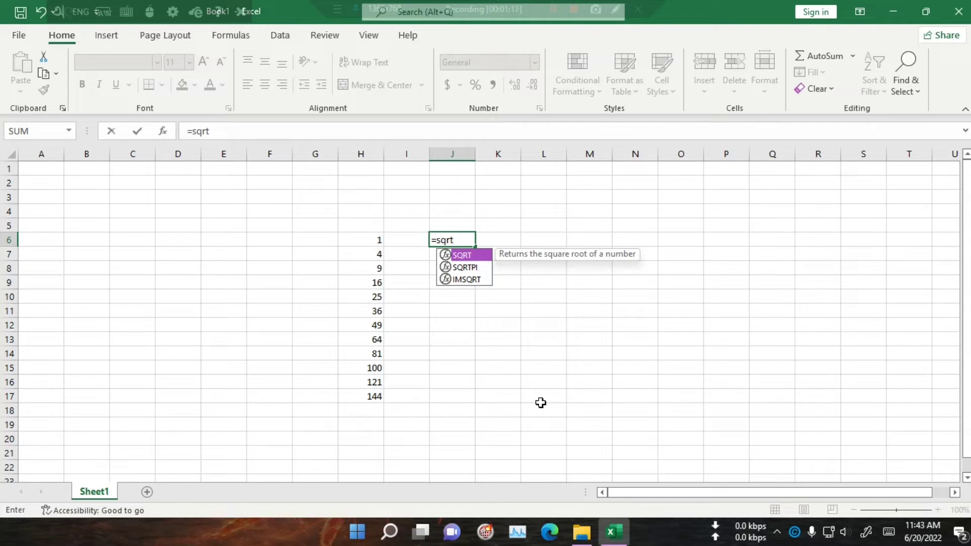
pyautogui.write('(')
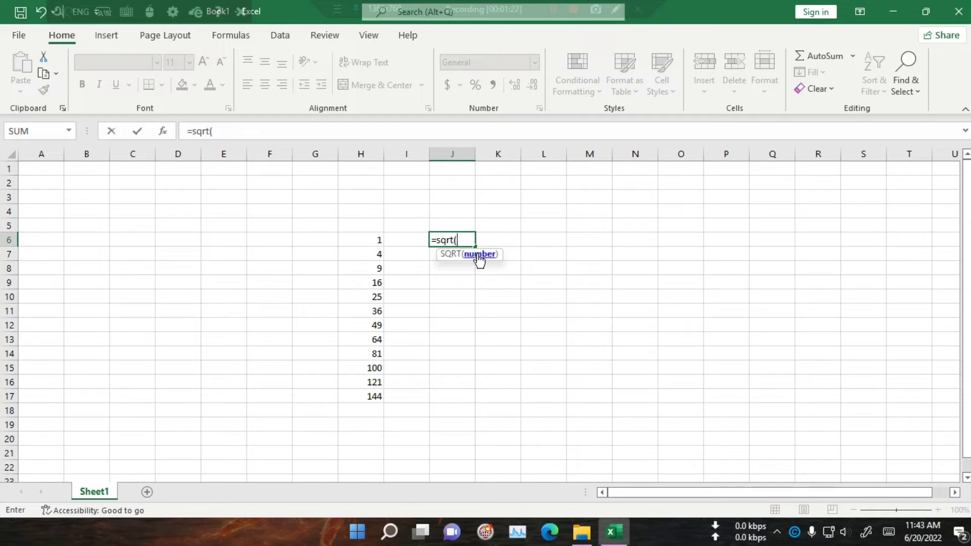
pyautogui.click(365, 240)
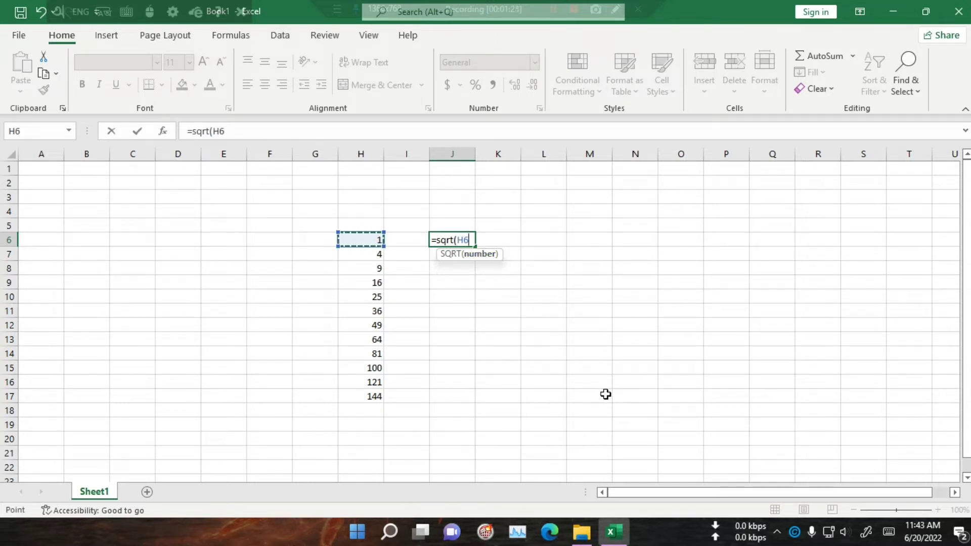
pyautogui.write(')')
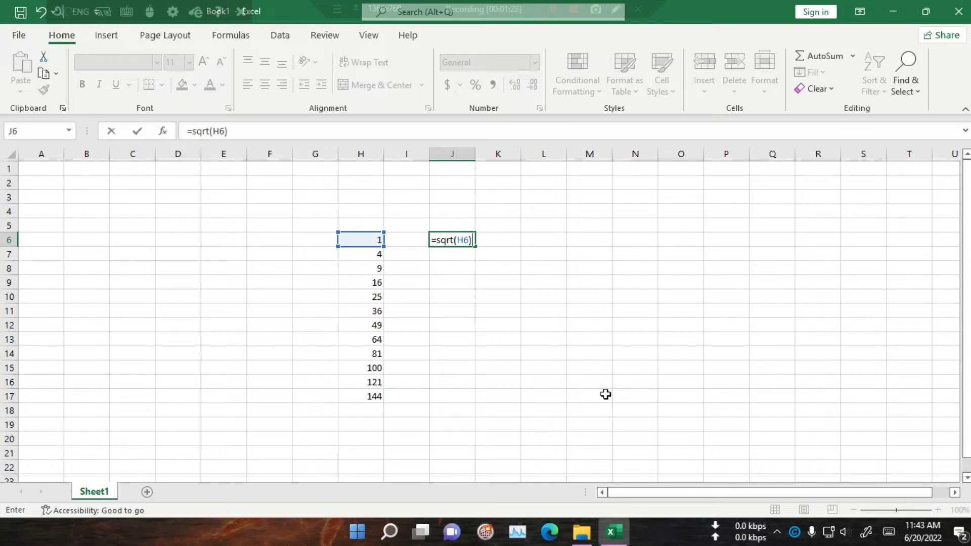
pyautogui.press('Return')
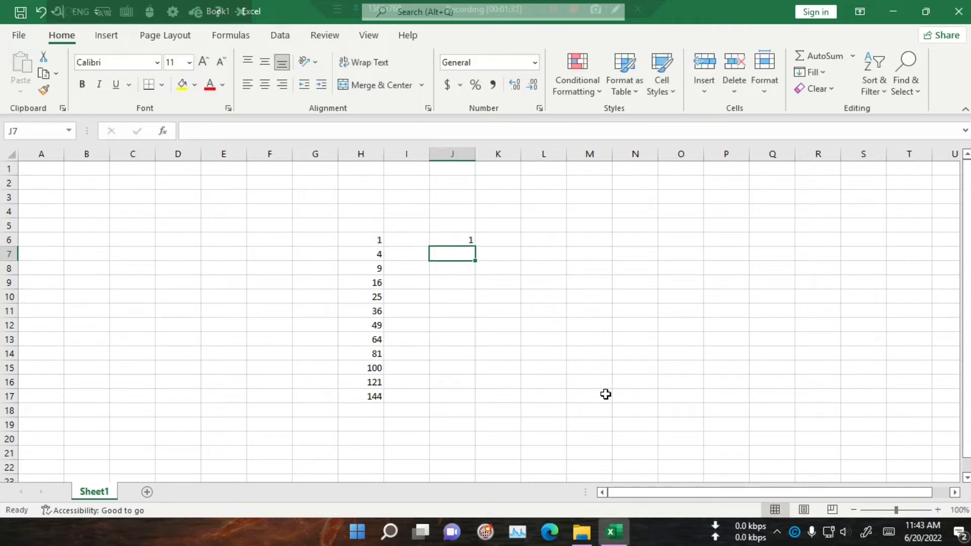
# - Fill the square root formula from J6 down to J17, alongside the whole list of squares
pyautogui.click(468, 241)
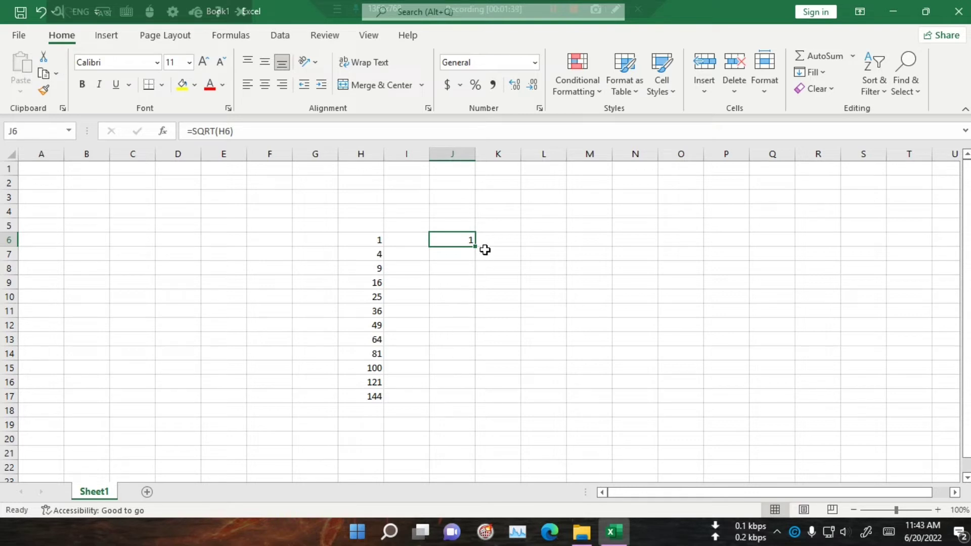
pyautogui.moveTo(475, 244); pyautogui.dragTo(465, 401)
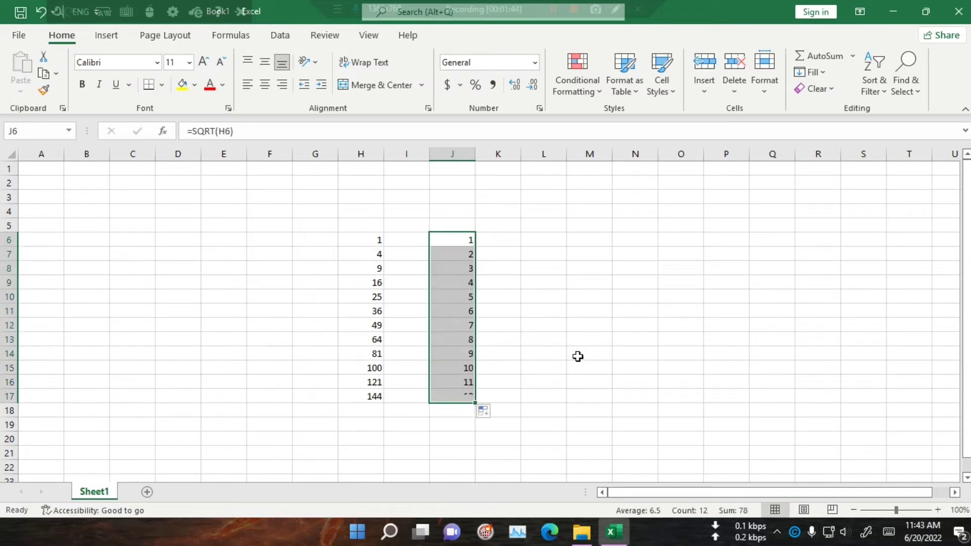
pyautogui.click(578, 356)
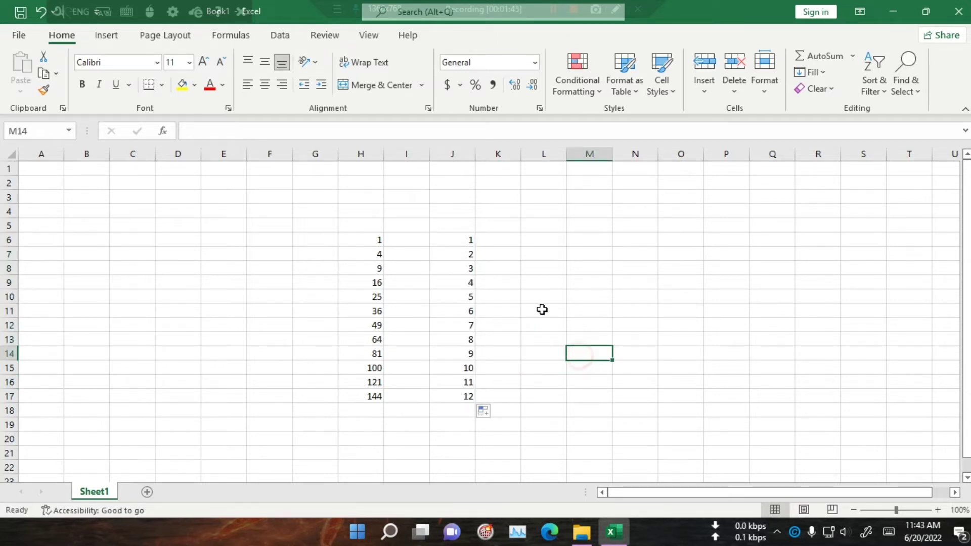
# - Compare the numbers in H7 to H10 with their square root formulas in J7 to J10
pyautogui.click(372, 252)
pyautogui.click(470, 256)
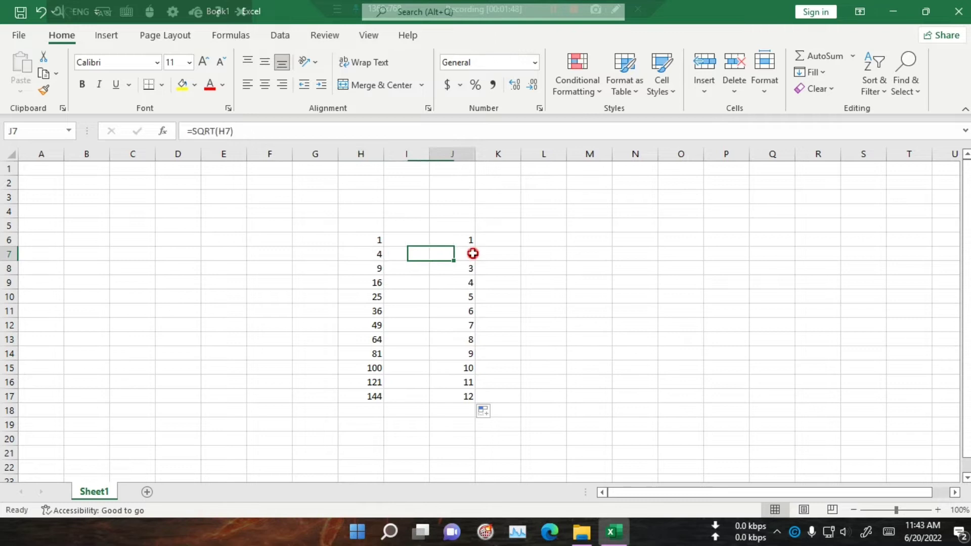
pyautogui.click(380, 269)
pyautogui.click(470, 269)
pyautogui.click(387, 281)
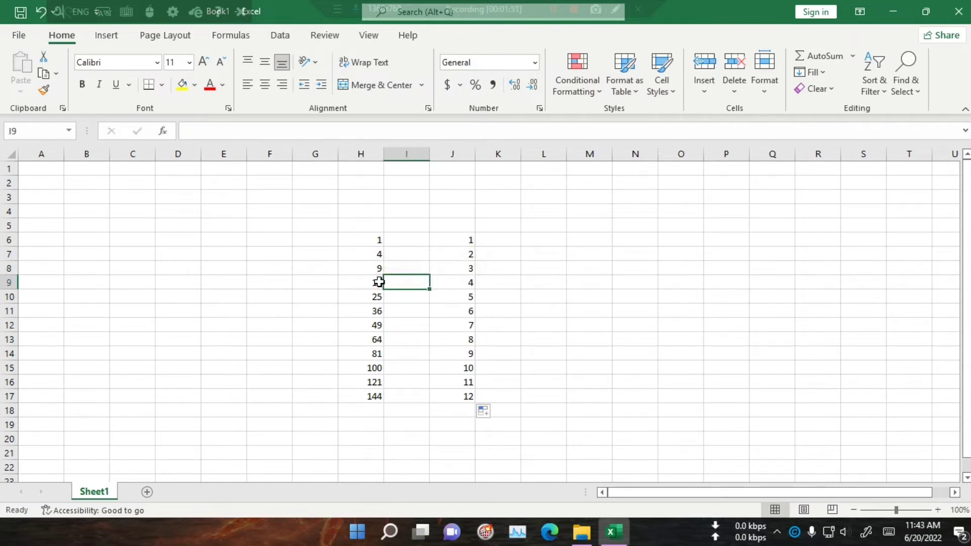
pyautogui.click(379, 281)
pyautogui.click(473, 283)
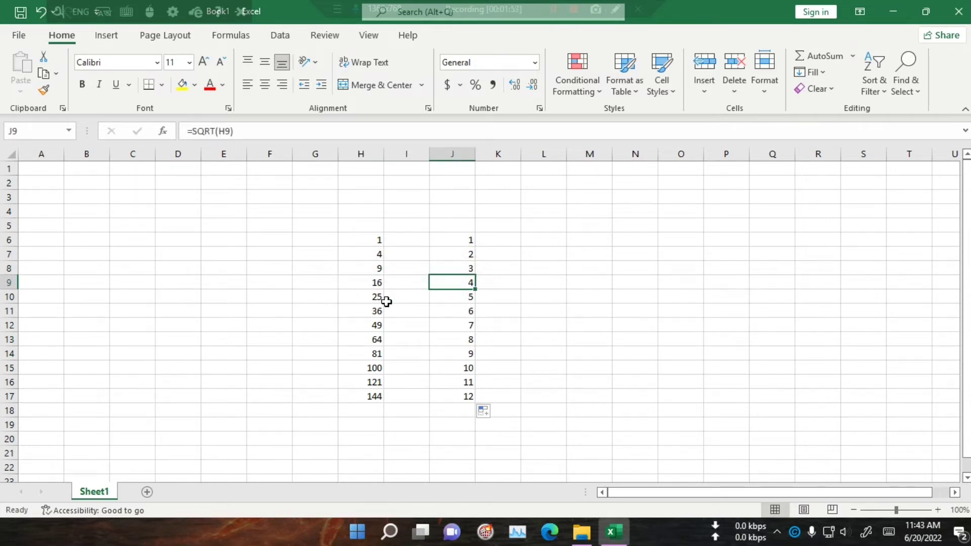
pyautogui.click(378, 297)
pyautogui.click(471, 296)
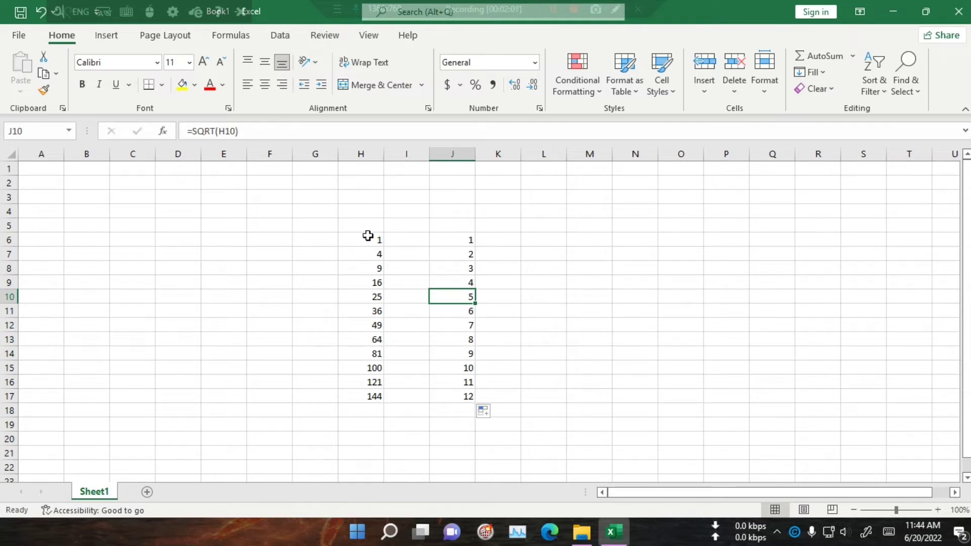
# - Enter the decimal number 4.50 in cell H21, below the list of squares
pyautogui.scroll(-1, 388, 399)
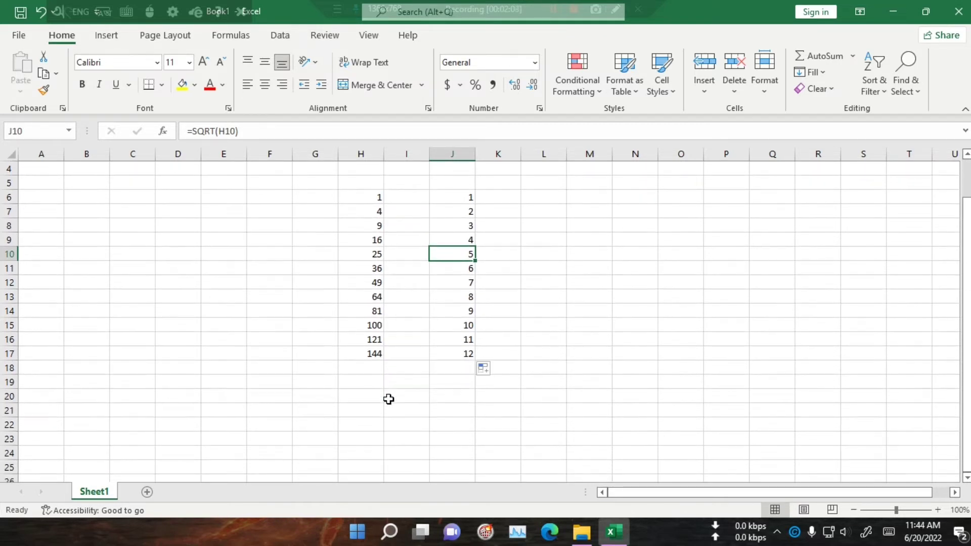
pyautogui.click(375, 387)
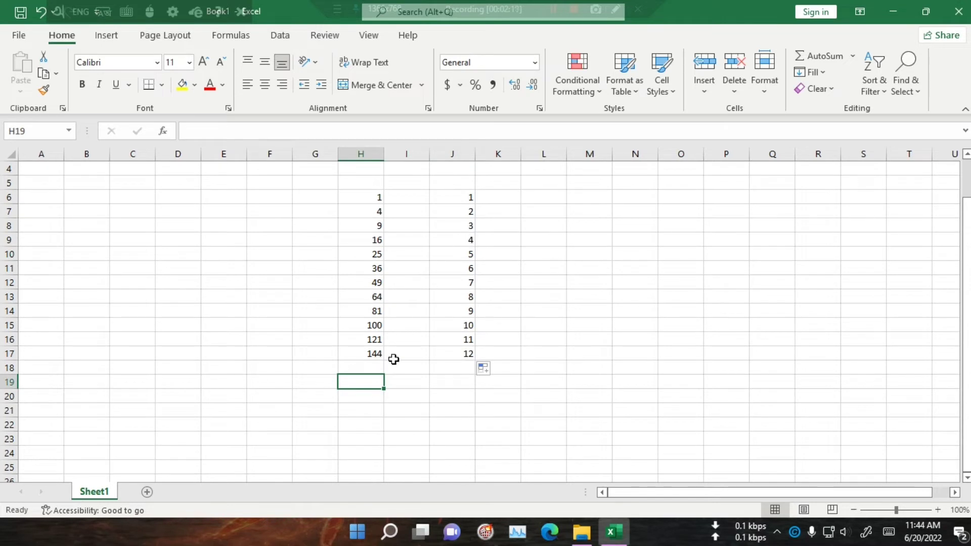
pyautogui.click(382, 410)
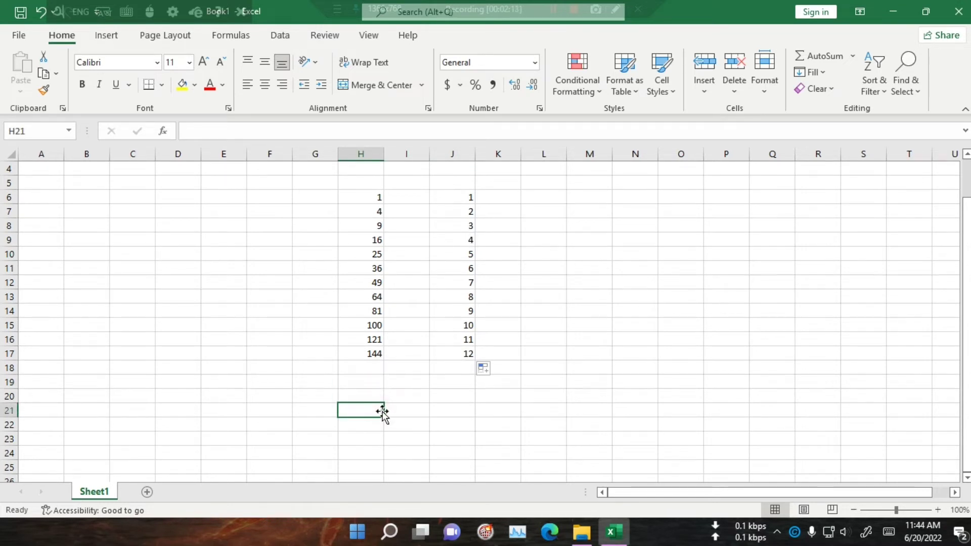
pyautogui.write('4.50')
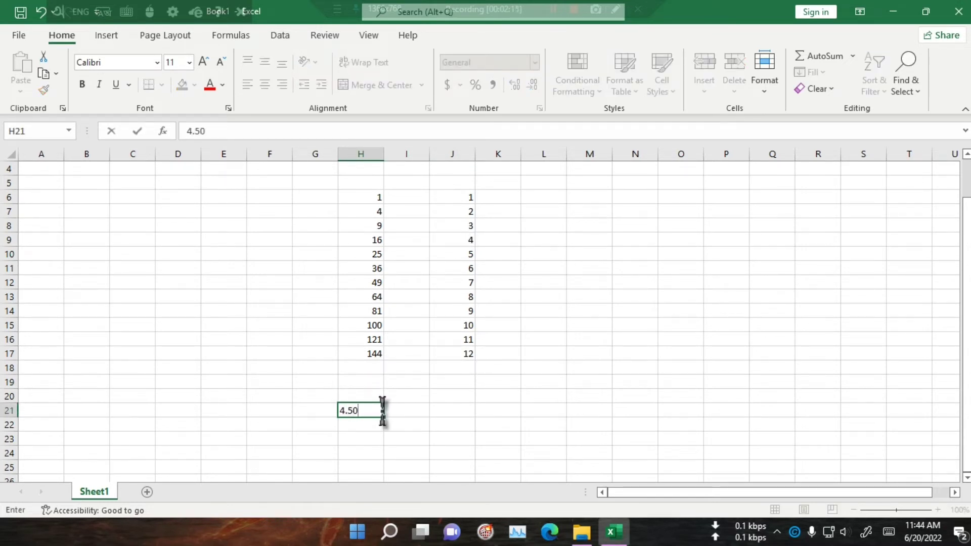
# - Enter the formula =SQRT(H21) in cell J21 and check the resulting cell
pyautogui.click(455, 408)
pyautogui.write('=')
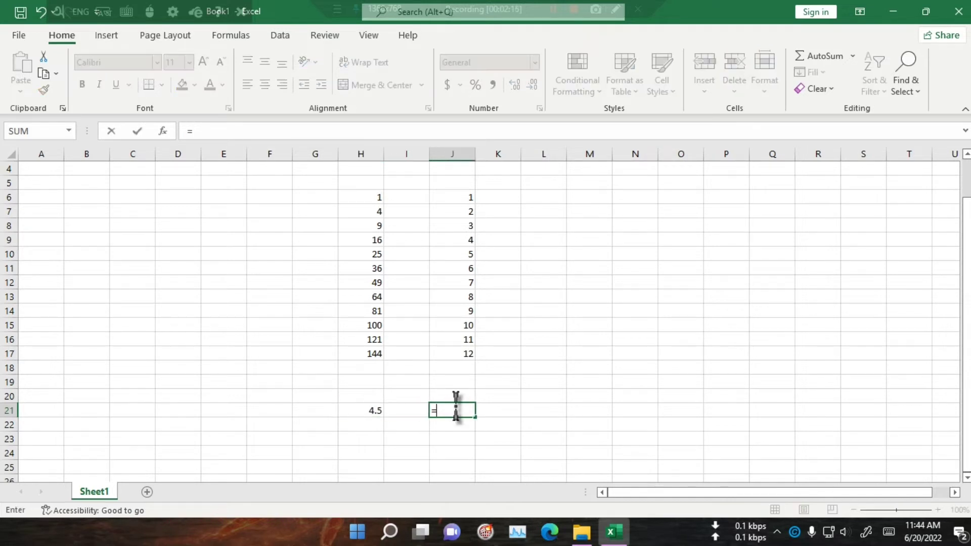
pyautogui.write('sqrt')
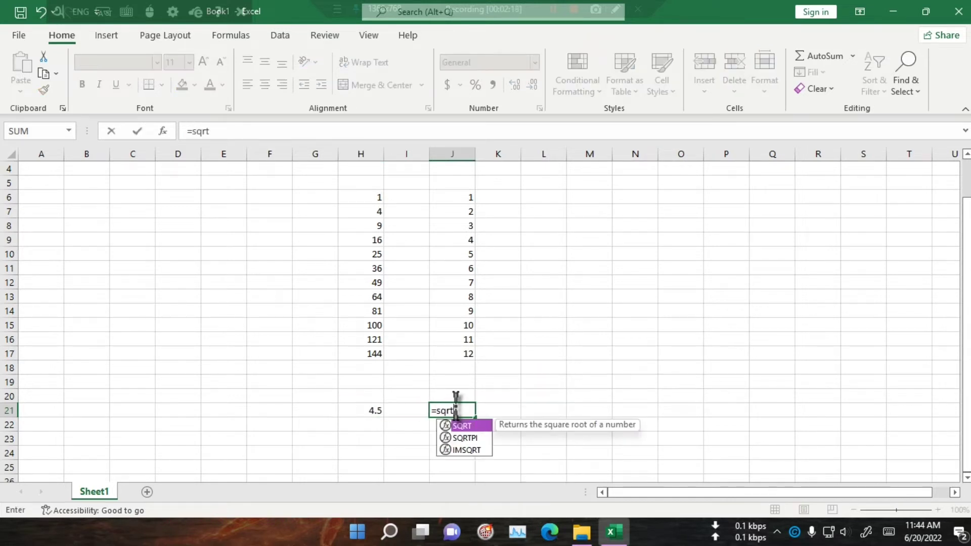
pyautogui.write('(')
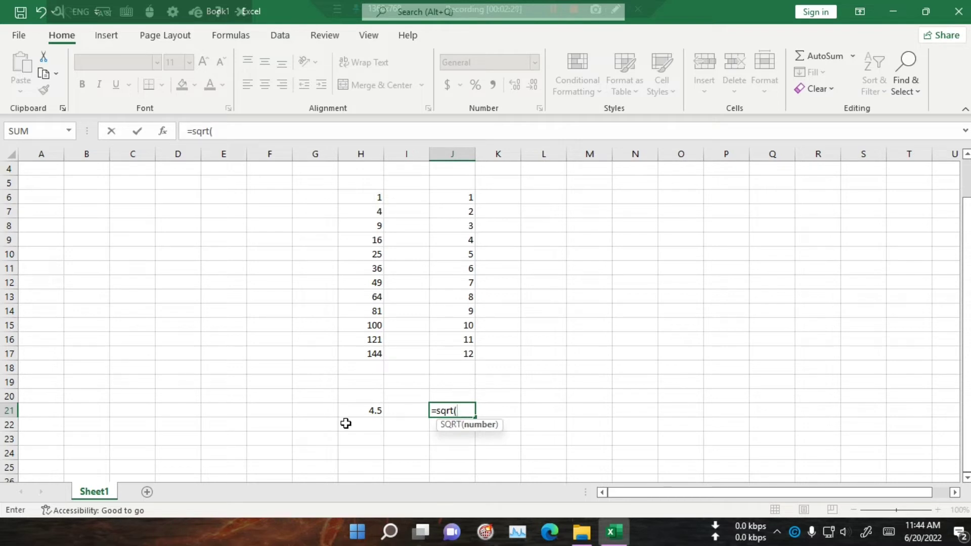
pyautogui.click(362, 409)
pyautogui.write(')')
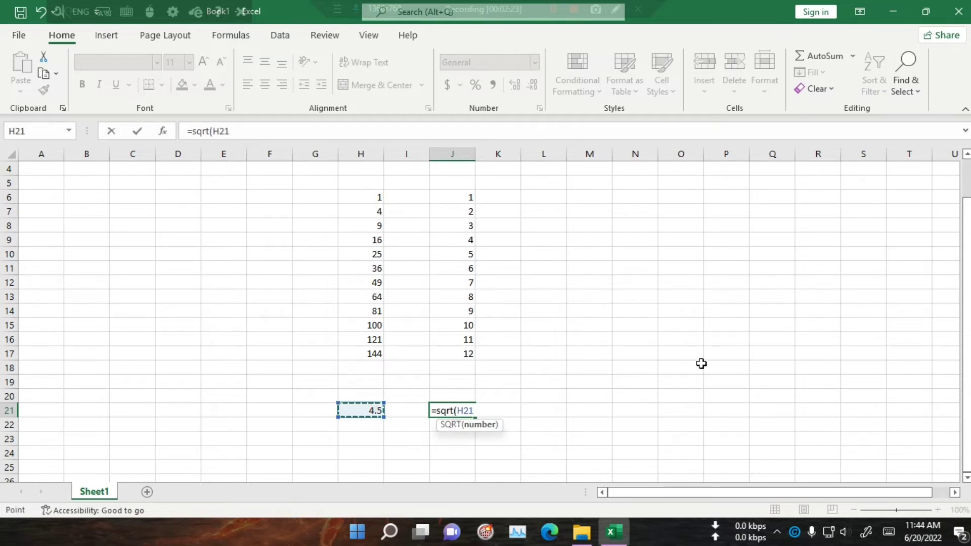
pyautogui.press('Return')
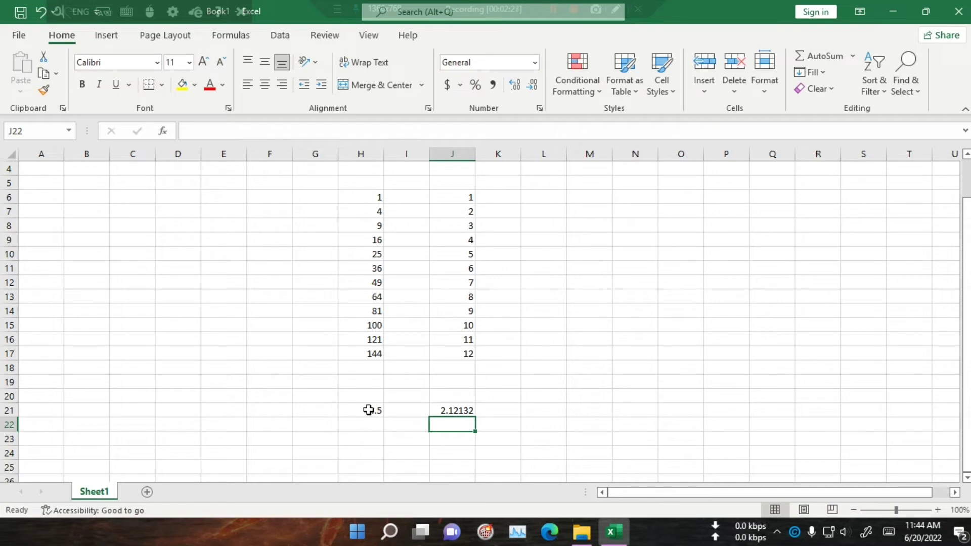
pyautogui.click(452, 410)
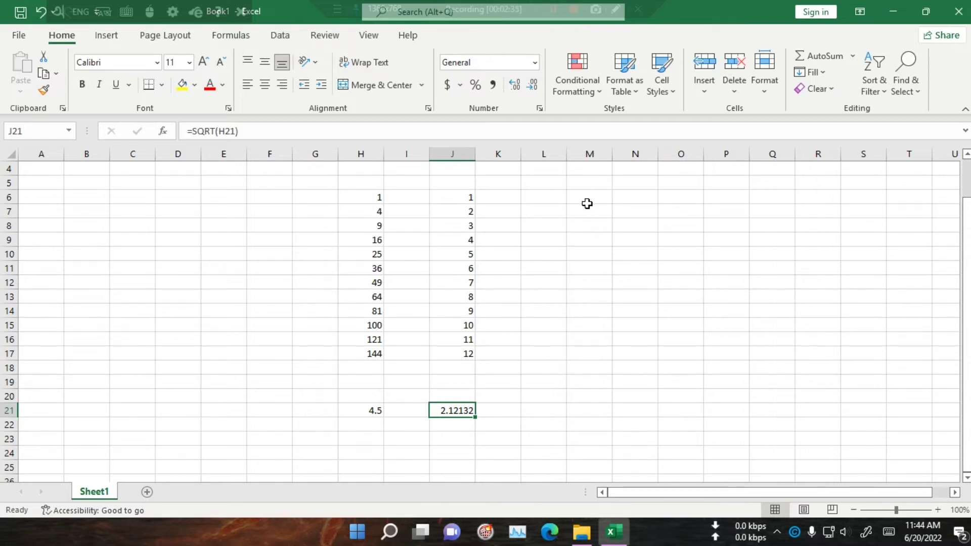
# - Enter the number 5 in cell M8 as the base for another calculation
pyautogui.click(575, 265)
pyautogui.click(605, 222)
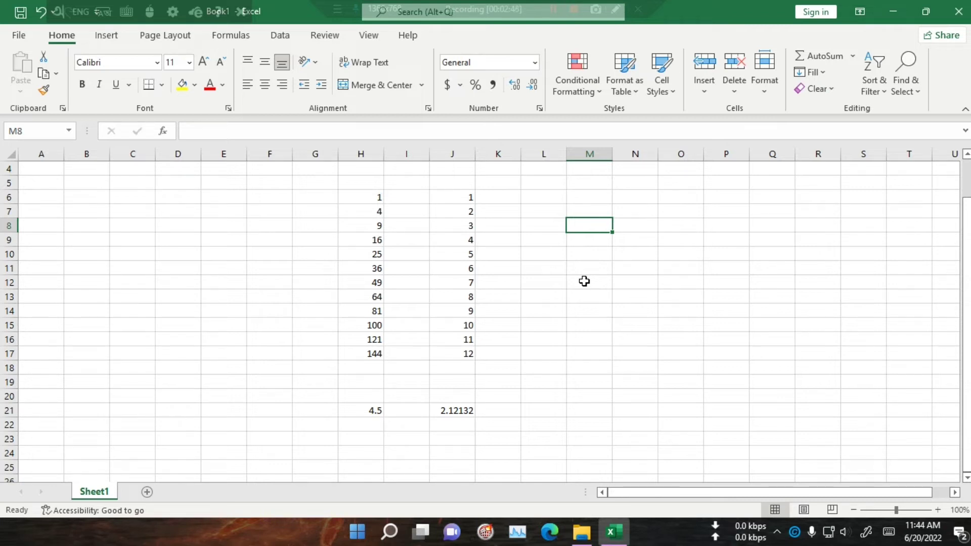
pyautogui.write('5')
pyautogui.press('Return')
pyautogui.press('Return')
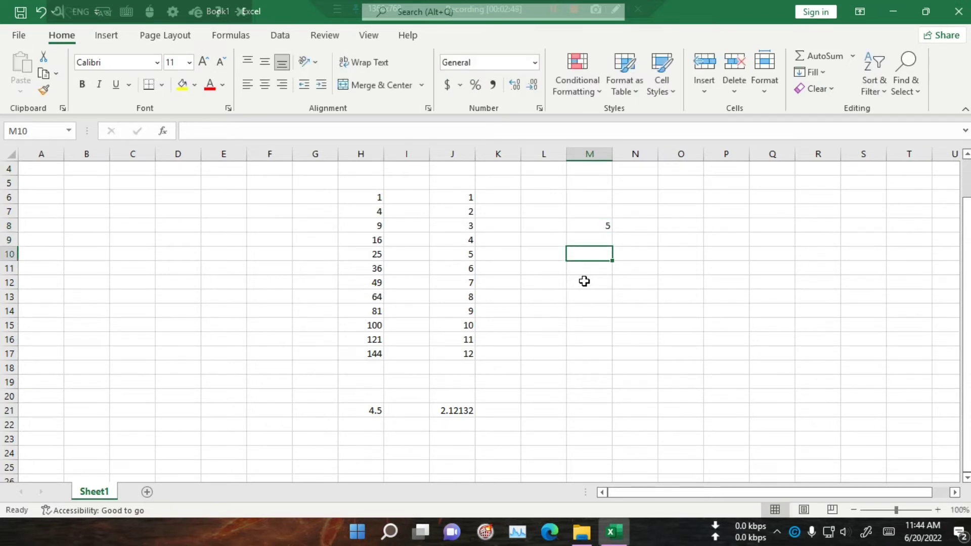
# - Enter a POWER formula in cell M10 that raises the number in M8 to the power of 3
pyautogui.write('=')
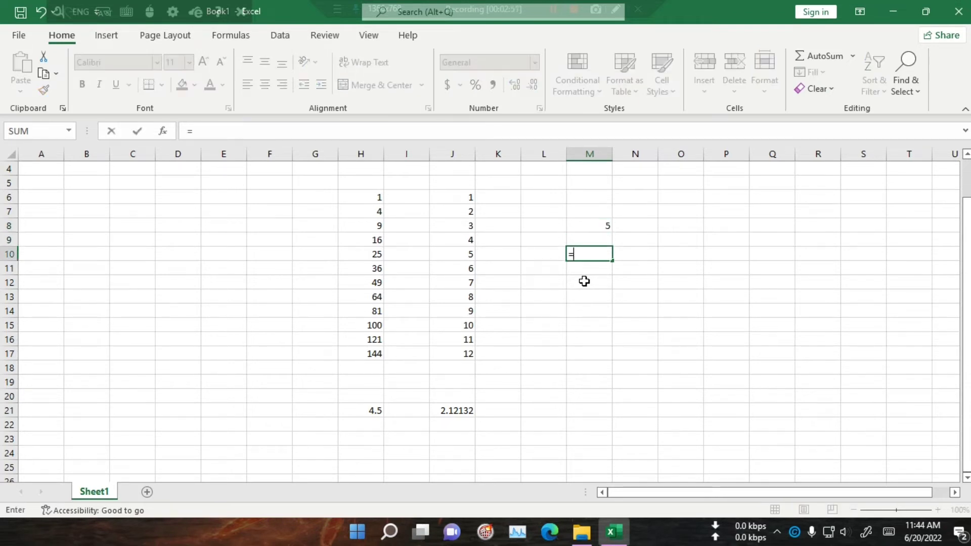
pyautogui.write('po')
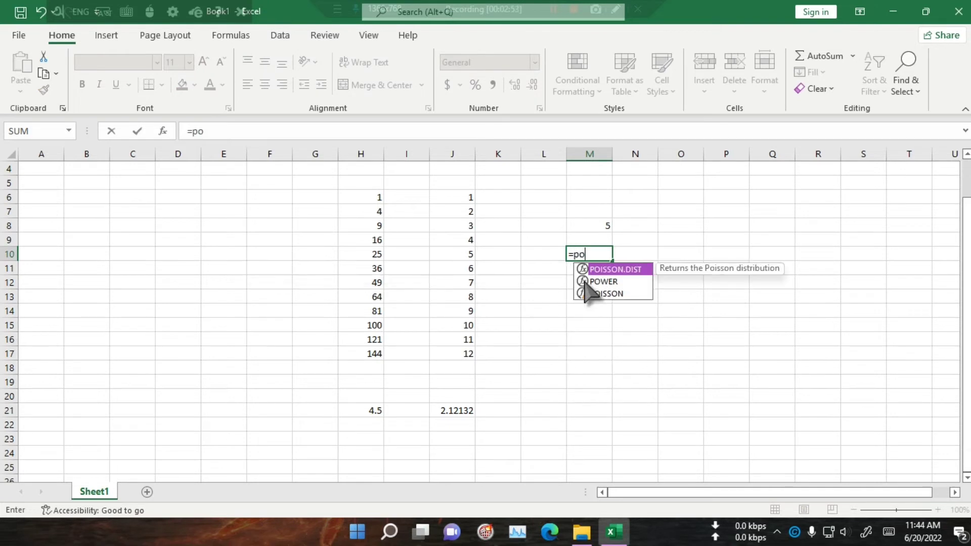
pyautogui.write('wer')
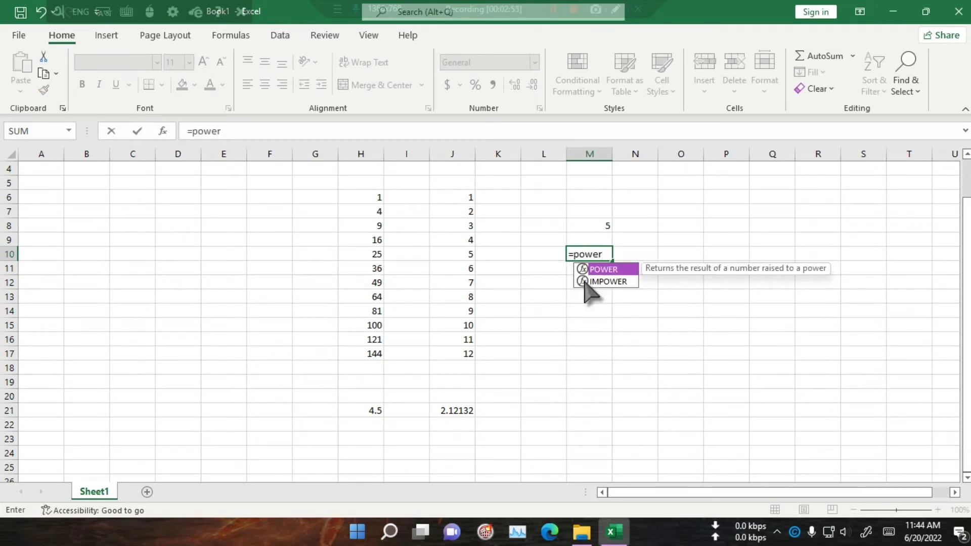
pyautogui.write('(')
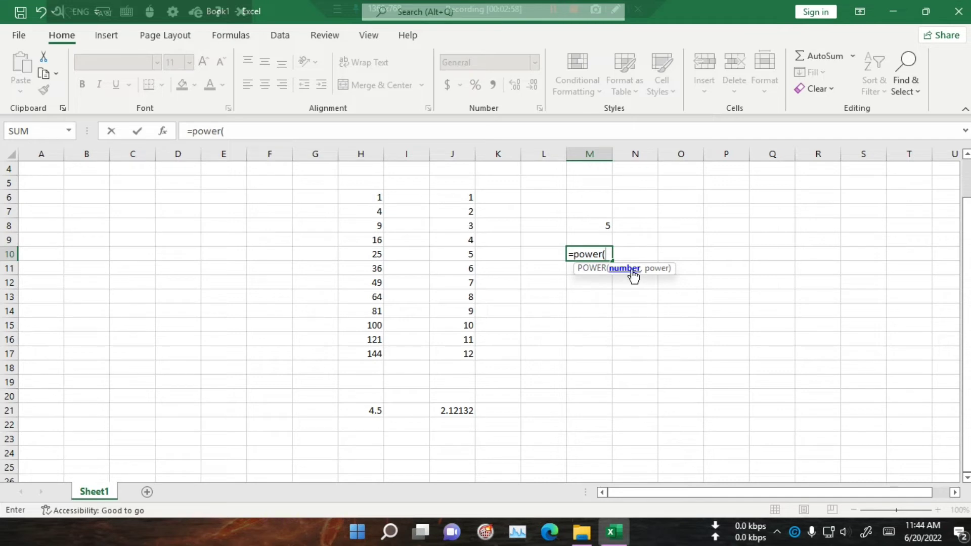
pyautogui.click(600, 225)
pyautogui.write(',')
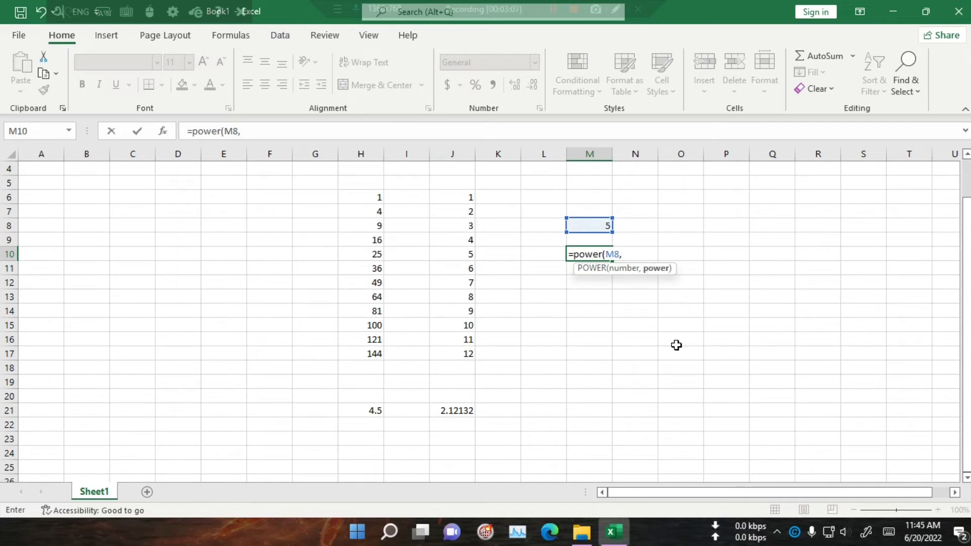
pyautogui.write('3)')
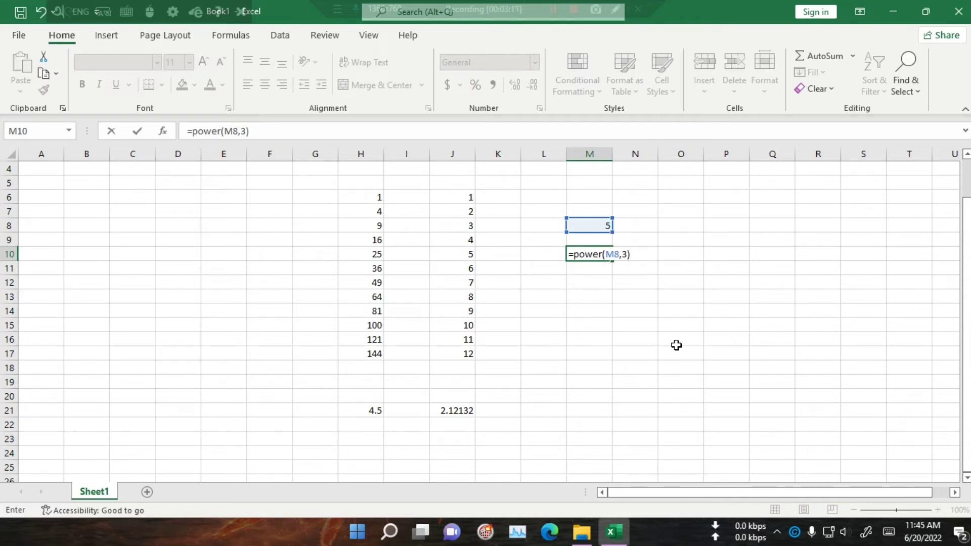
pyautogui.press('Return')
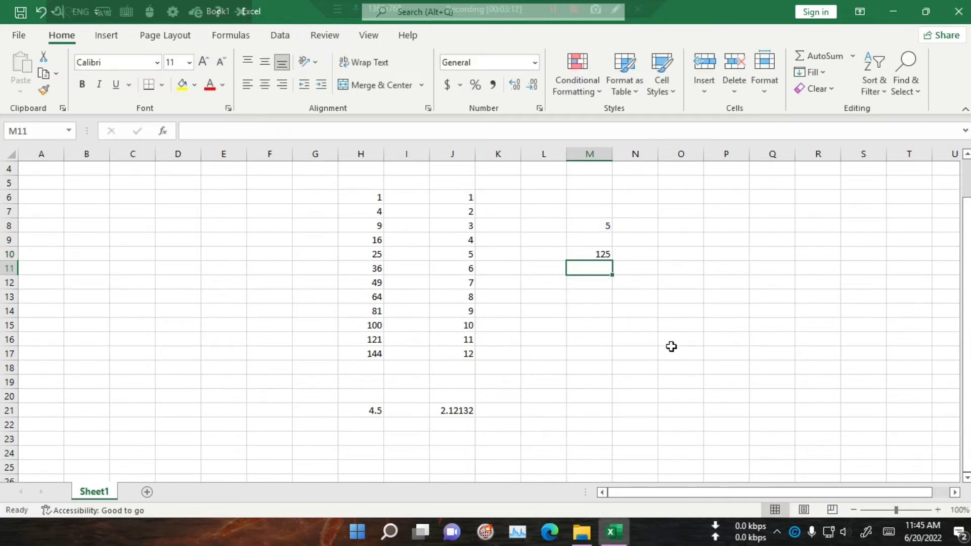
# - Calculate the square of M8 in cell O8 with the formula =POWER(M8,2)
pyautogui.click(677, 225)
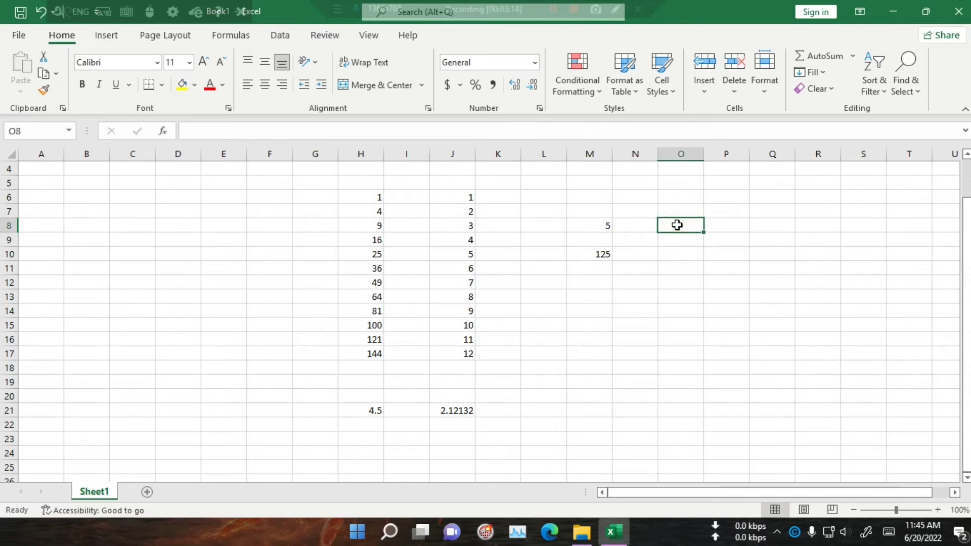
pyautogui.write('=po')
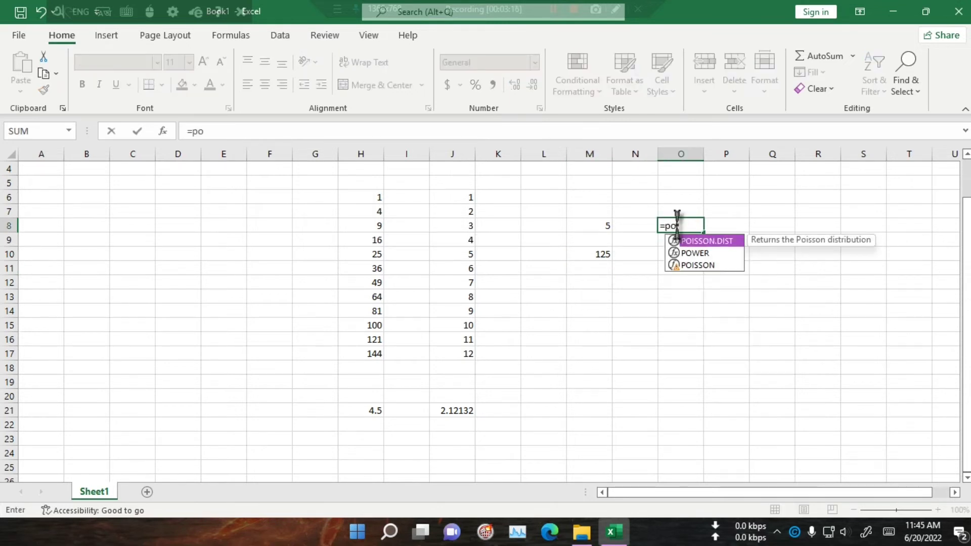
pyautogui.write('wer(')
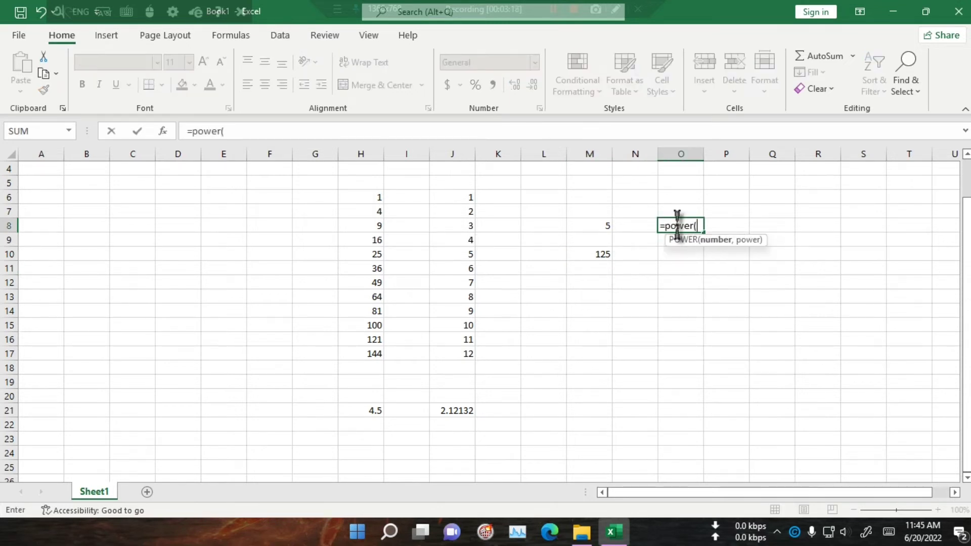
pyautogui.click(608, 227)
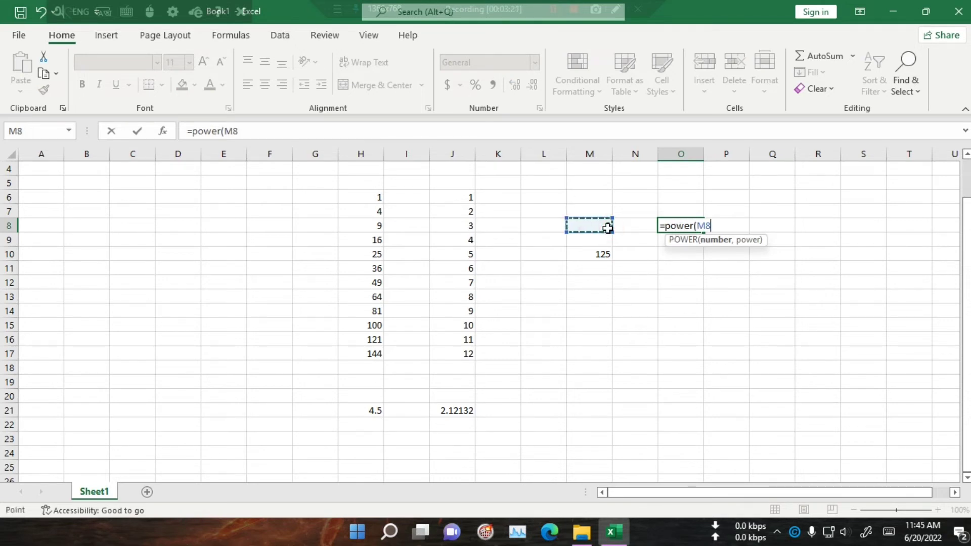
pyautogui.write(',')
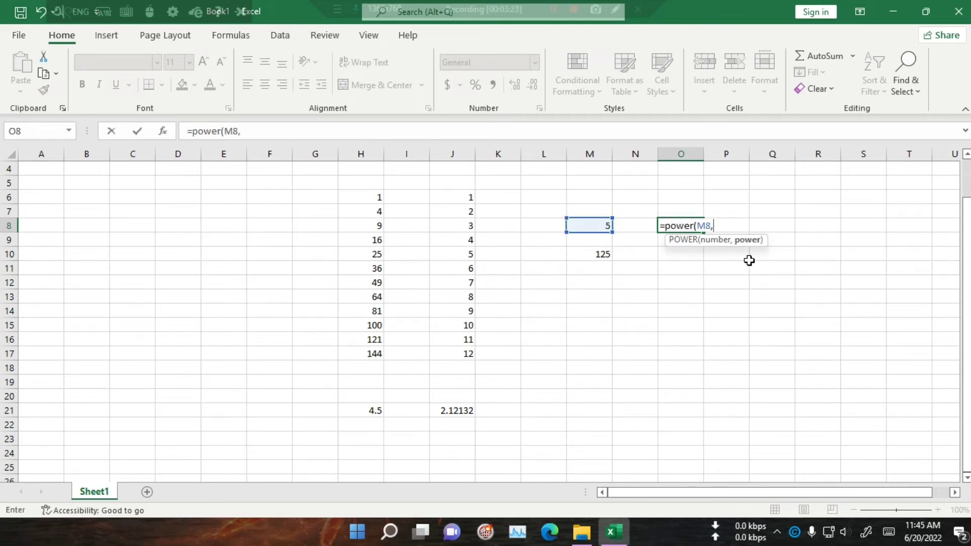
pyautogui.write('2)')
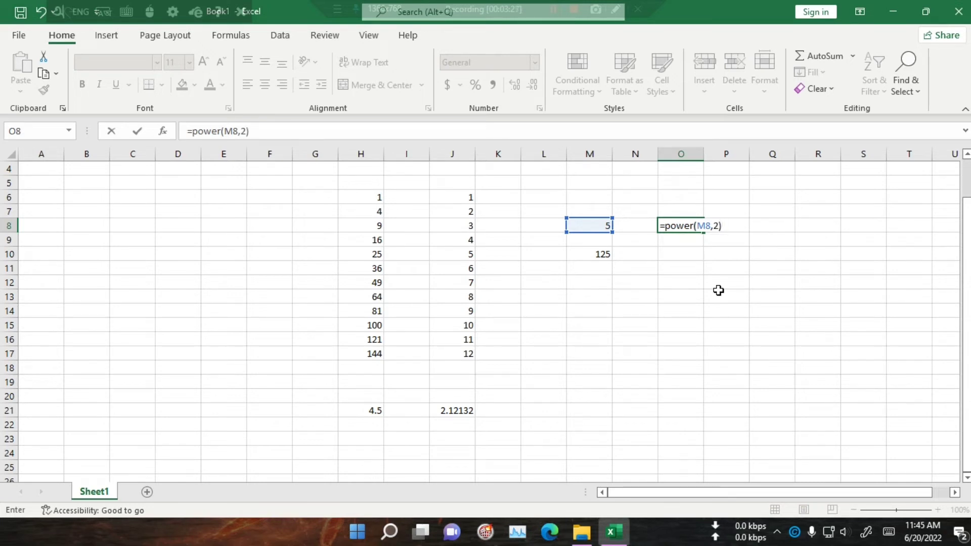
pyautogui.press('Return')
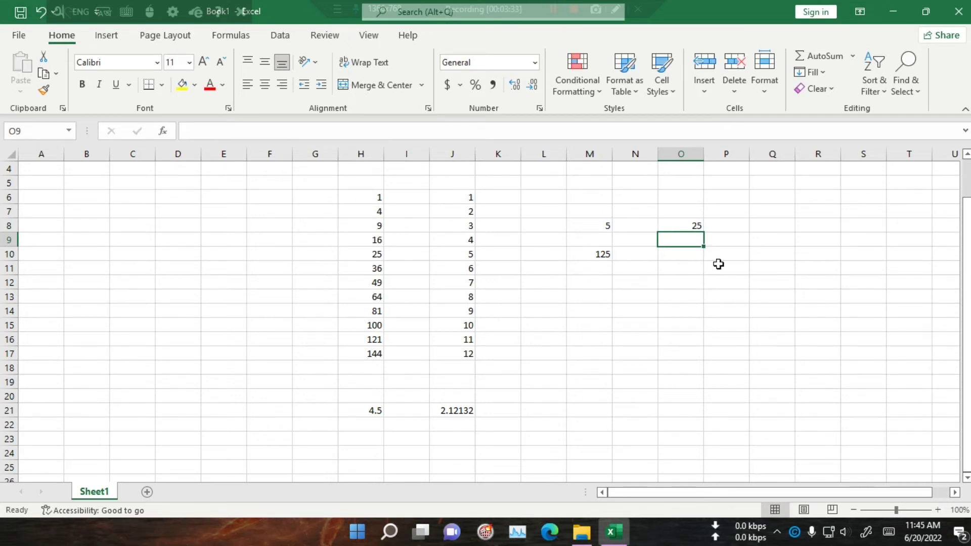
# - Enter the amount 20000 in cell M14 as the base for a percentage calculation
pyautogui.click(597, 316)
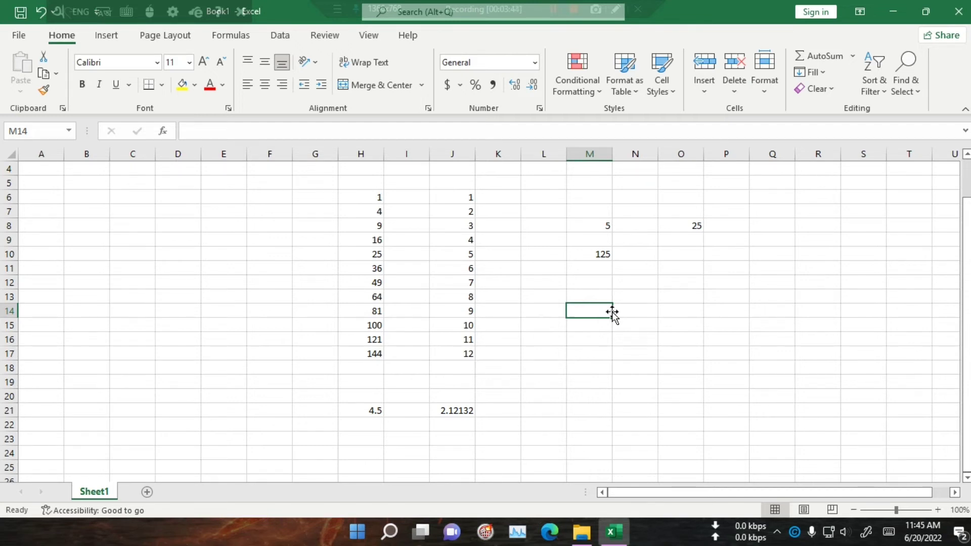
pyautogui.write('20000')
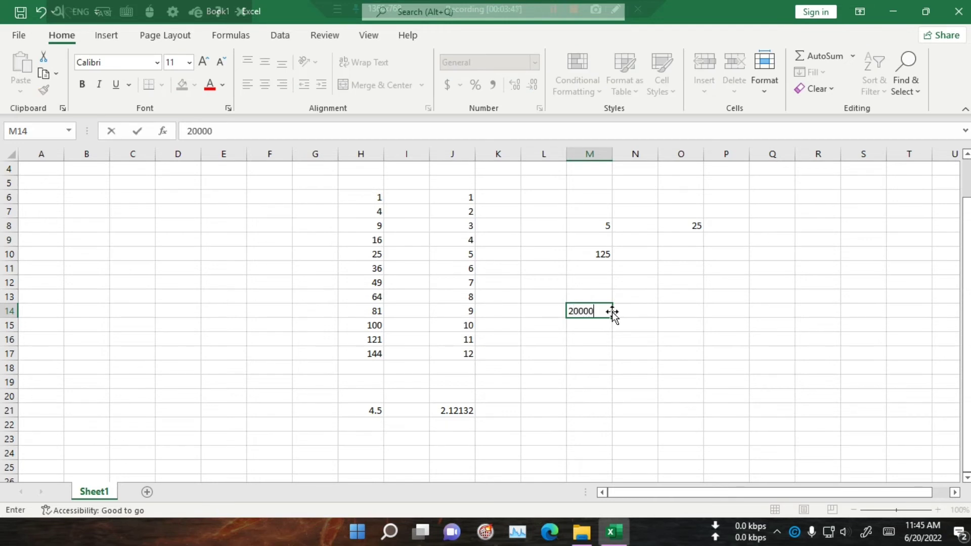
pyautogui.click(608, 339)
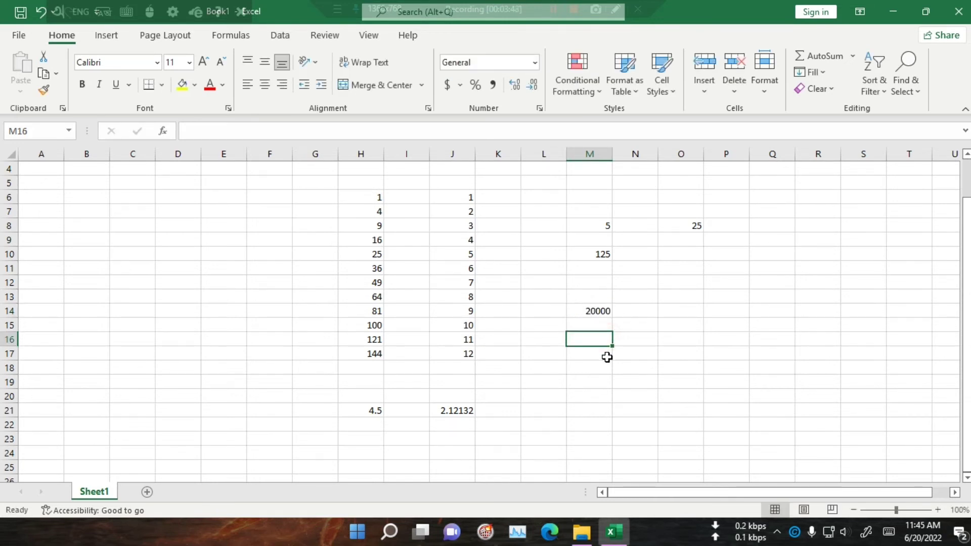
# - Calculate 30% of M14 in cell M16 with the formula =M14*30%, accepting the suggested formula correction
pyautogui.write('=')
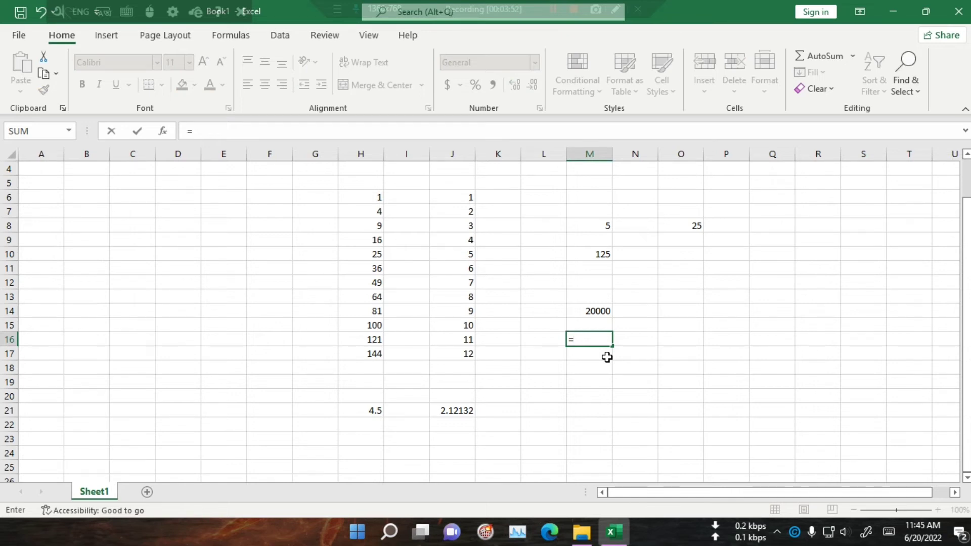
pyautogui.click(602, 310)
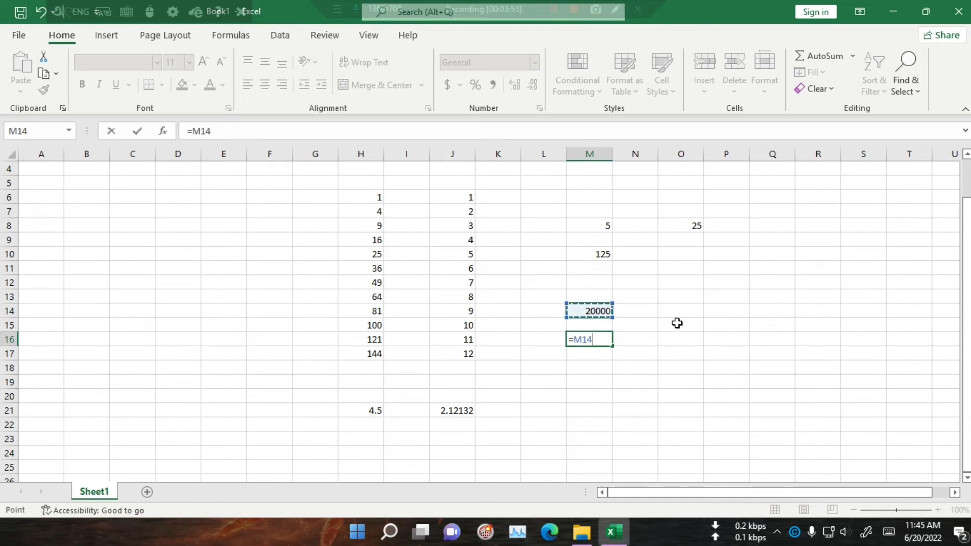
pyautogui.write('*30')
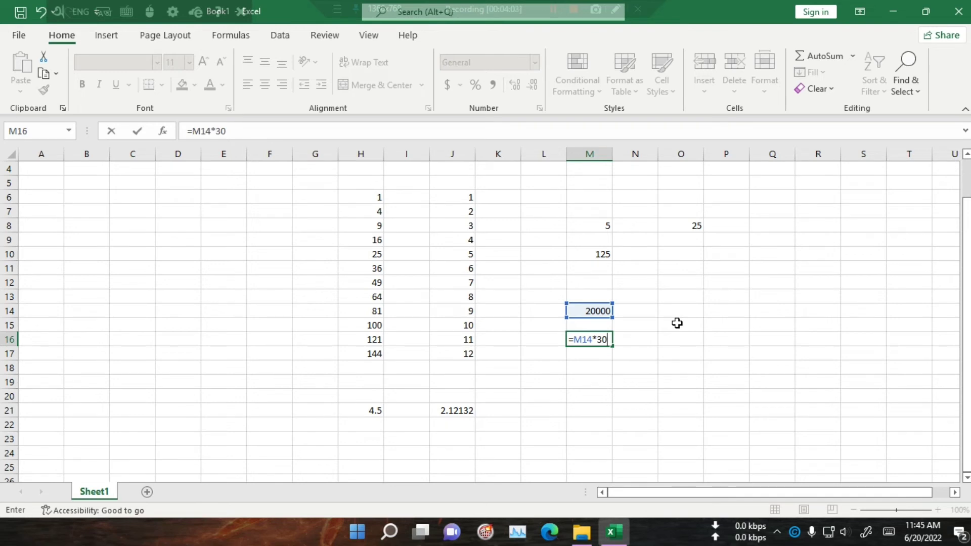
pyautogui.write('%)')
pyautogui.press('Return')
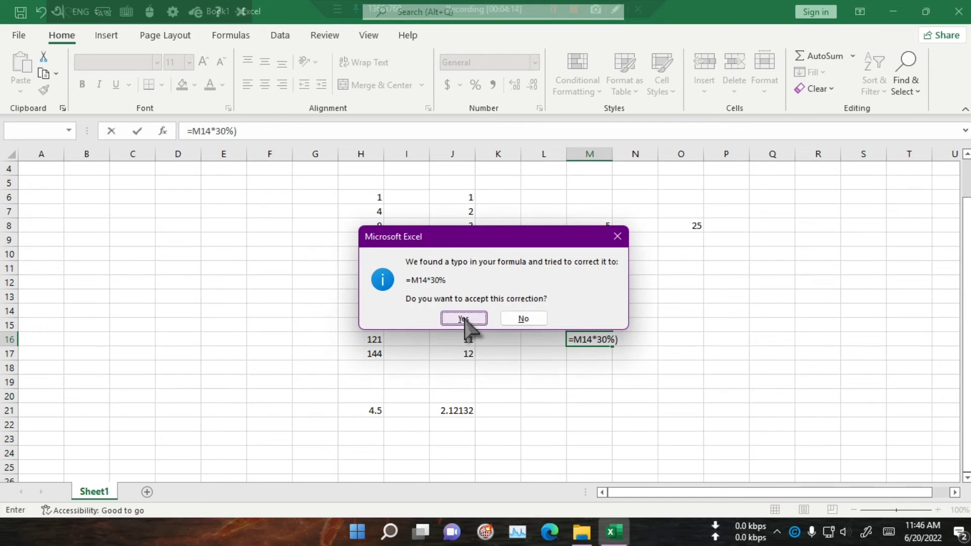
pyautogui.click(464, 319)
pyautogui.scroll(1, 464, 319)
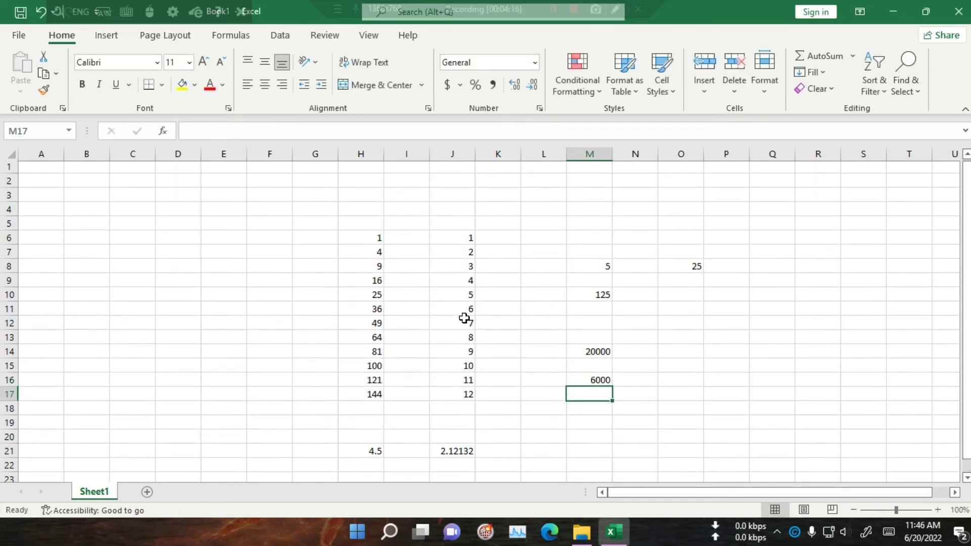
pyautogui.click(604, 384)
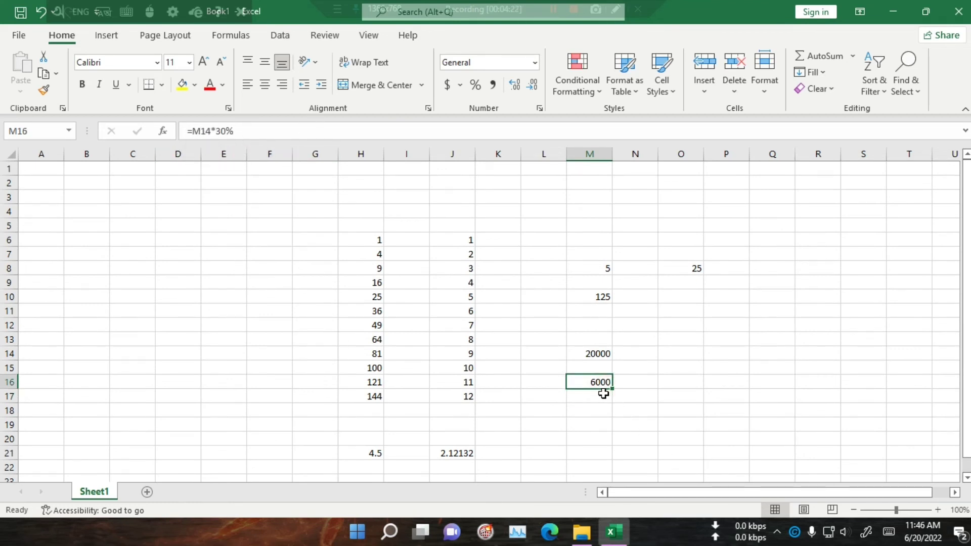
# - Enter the amount 10000 in cell O14 for a second percentage example
pyautogui.click(680, 353)
pyautogui.write('1000')
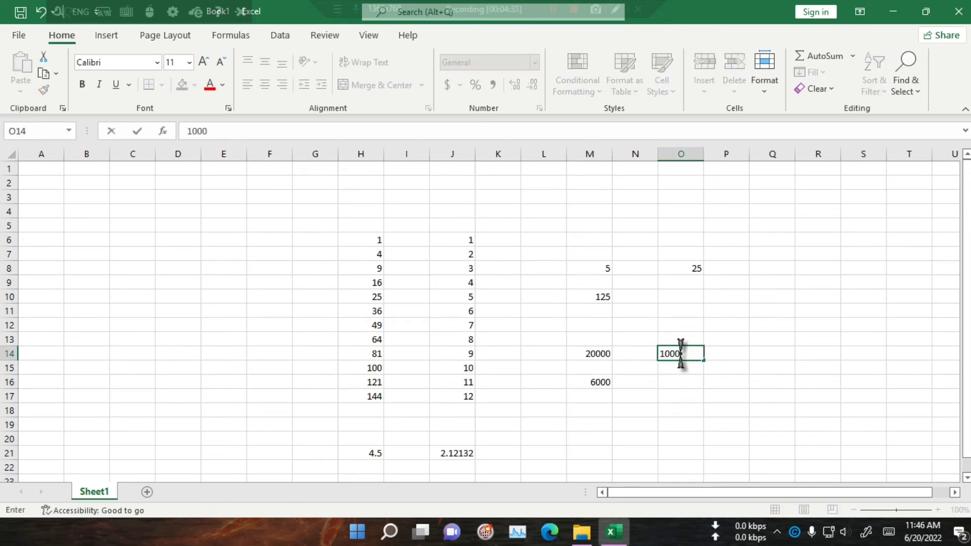
pyautogui.write('0')
pyautogui.press('Return')
pyautogui.press('Return')
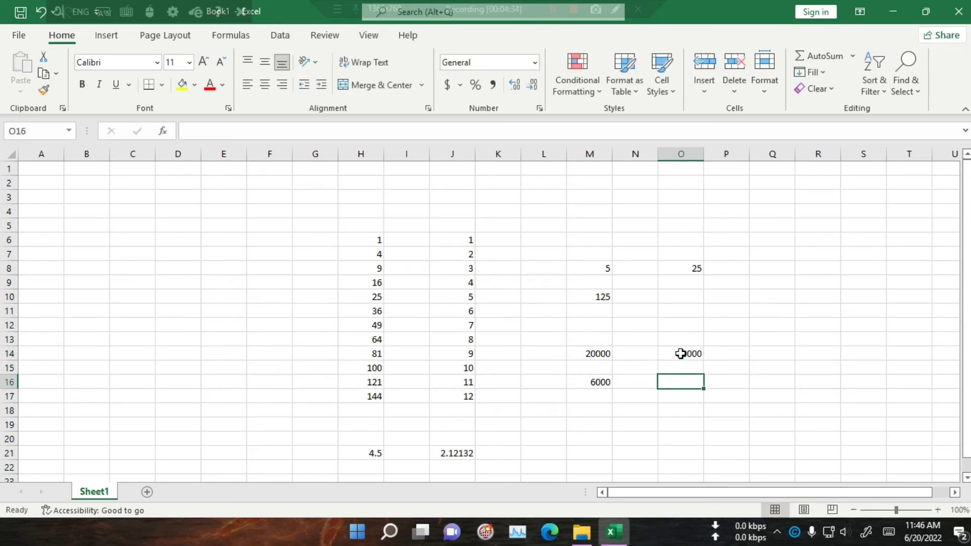
# - Calculate 5% of O14 in cell O16 with the formula =O14*5% and check the resulting cell
pyautogui.write('=')
pyautogui.click(680, 353)
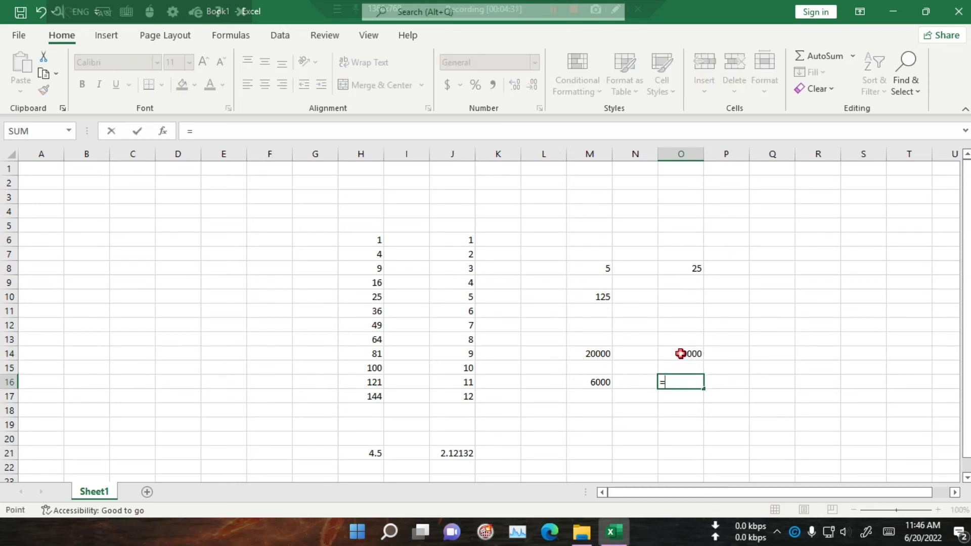
pyautogui.write('*')
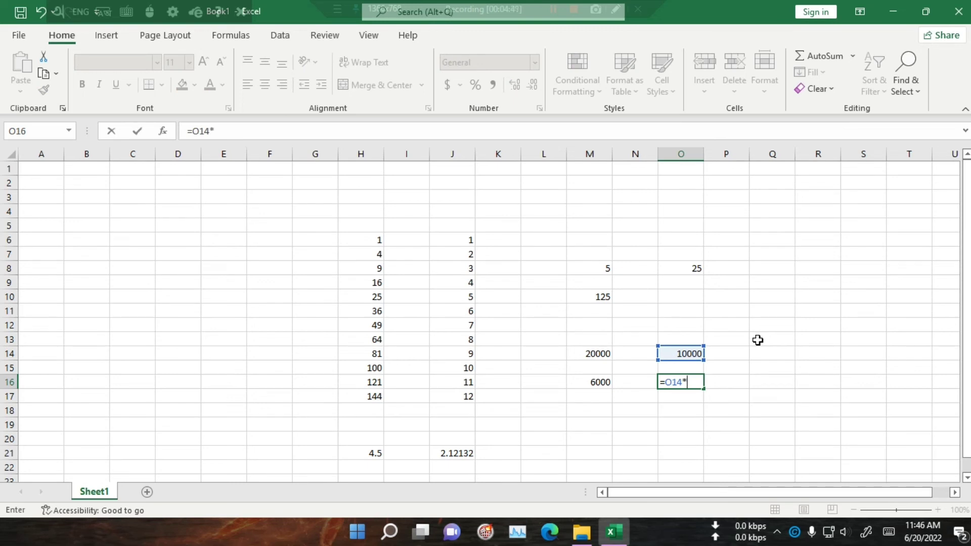
pyautogui.write('5%')
pyautogui.press('Return')
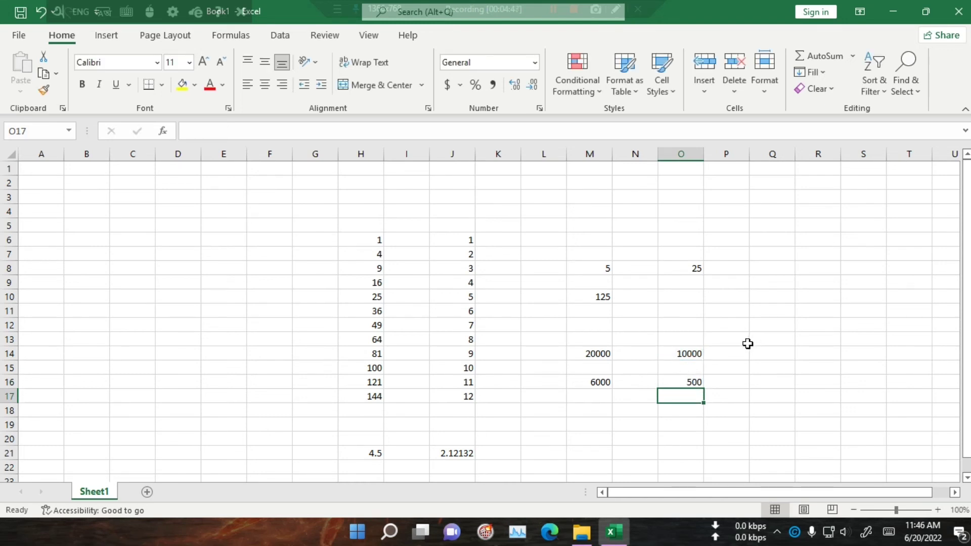
pyautogui.click(674, 383)
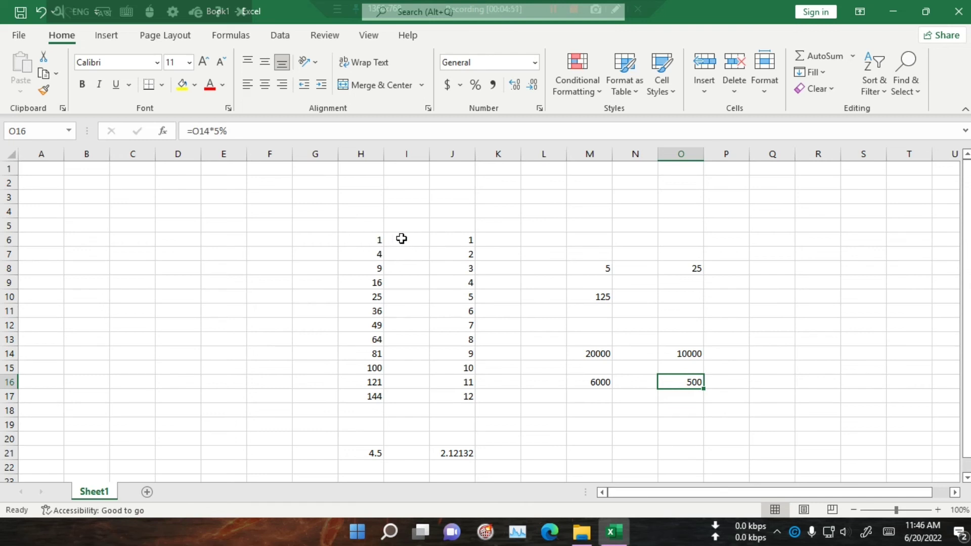
# - Enter the text "squar root" in cell C6 as the first entry of a topic list
pyautogui.click(129, 244)
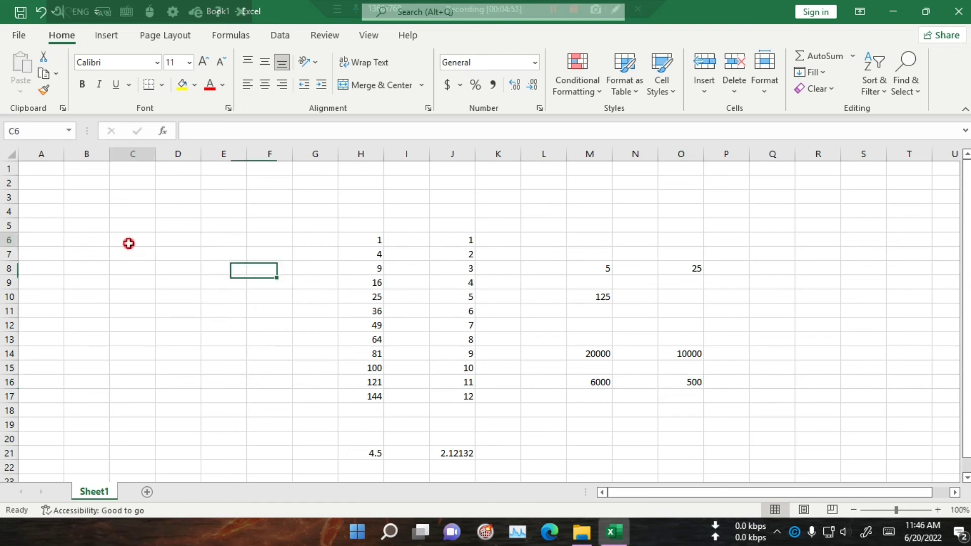
pyautogui.write('a')
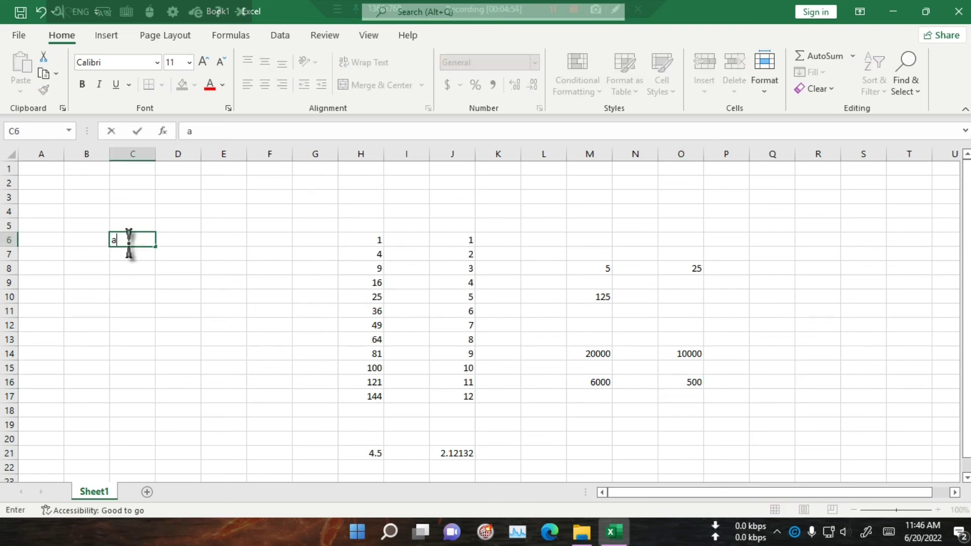
pyautogui.write('qure')
pyautogui.press('BackSpace')
pyautogui.press('BackSpace')
pyautogui.press('BackSpace')
pyautogui.press('BackSpace')
pyautogui.press('BackSpace')
pyautogui.write('squart')
pyautogui.press('BackSpace')
pyautogui.write('root')
pyautogui.press('Return')
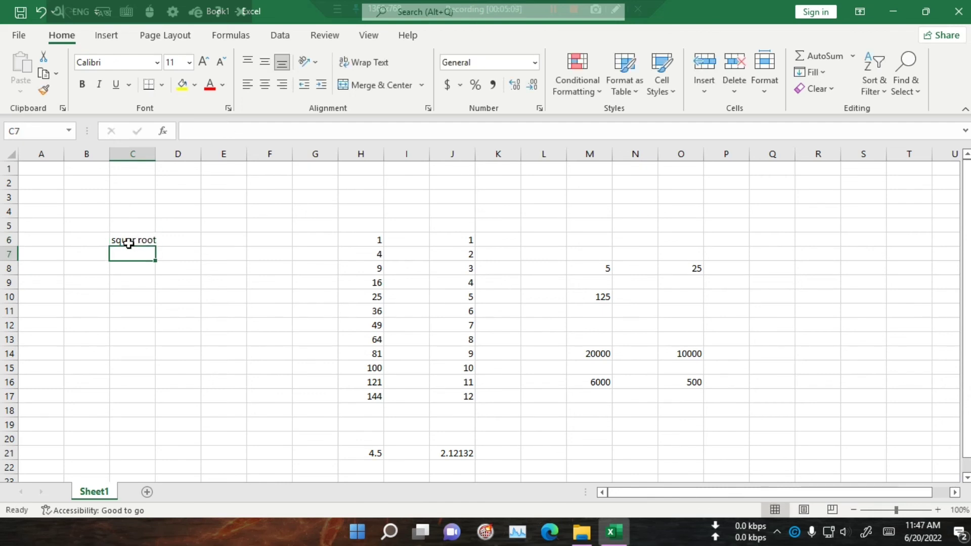
# - Add the entries "power" in C7 and "percentage" in C8 to the topic list
pyautogui.write('power')
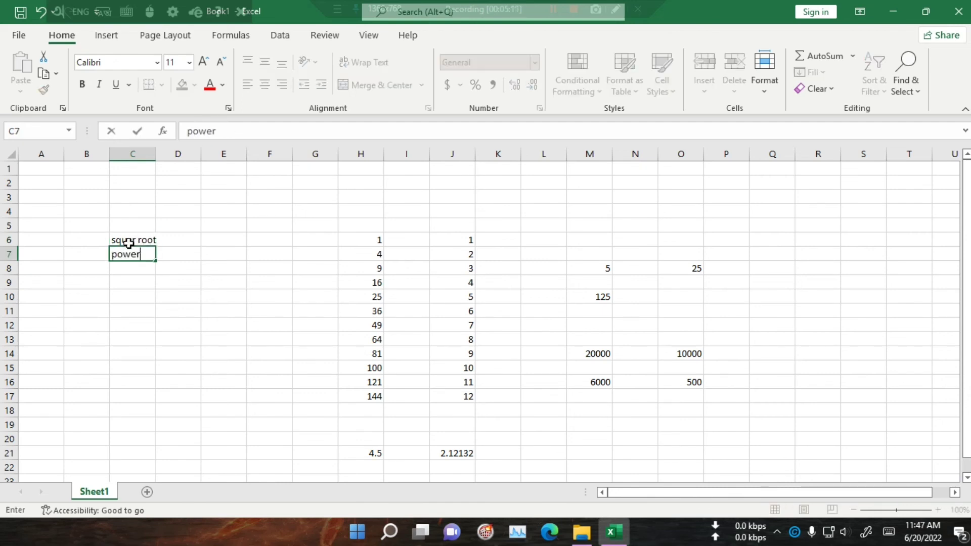
pyautogui.press('Return')
pyautogui.write('per')
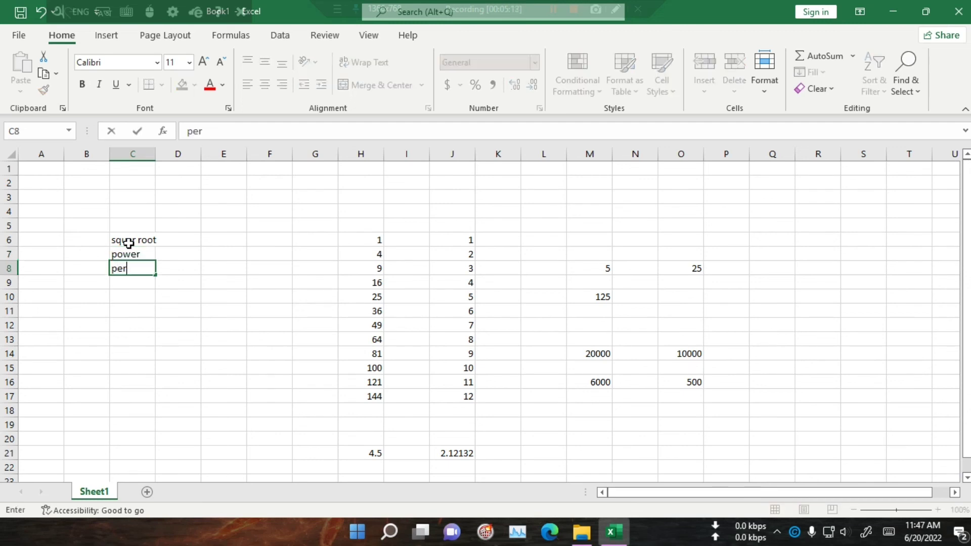
pyautogui.write('centage')
pyautogui.press('Return')
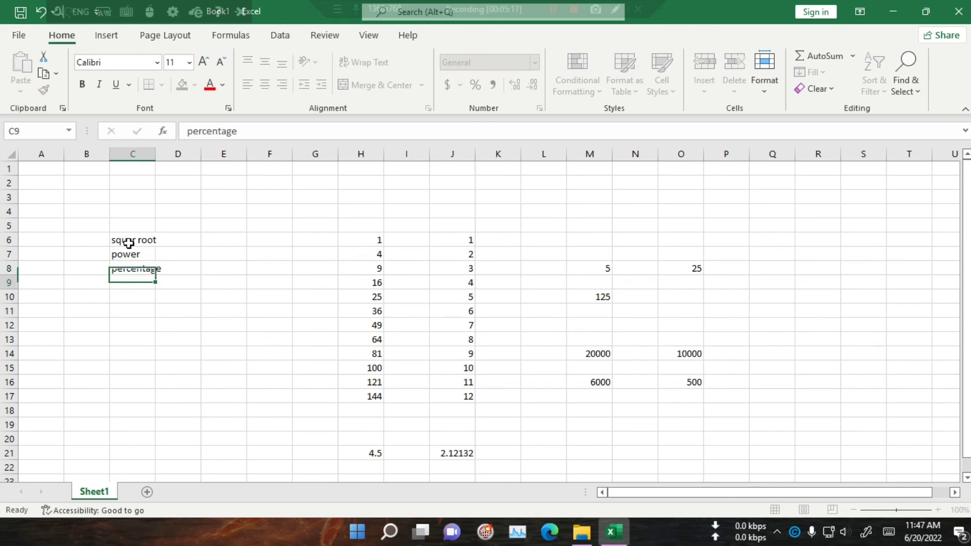
pyautogui.moveTo(128, 243); pyautogui.dragTo(122, 268)
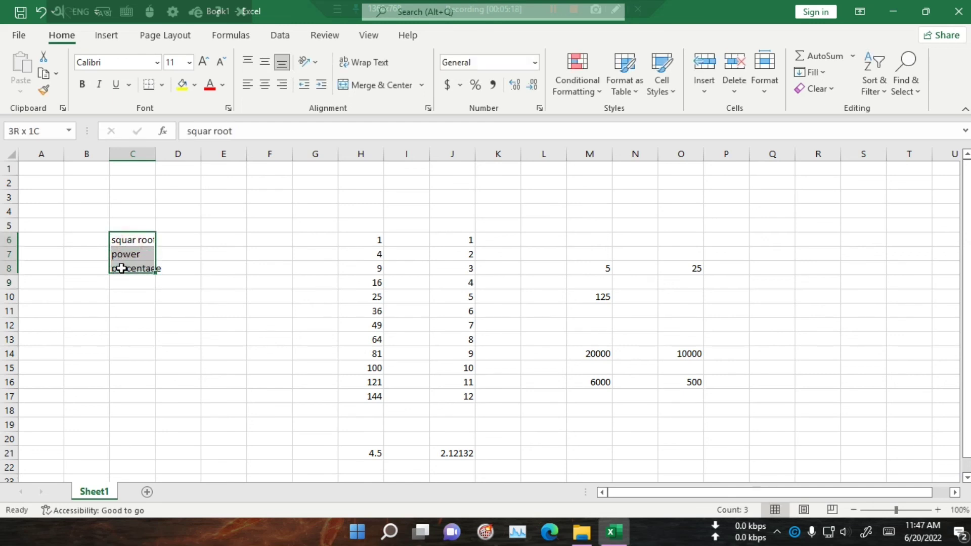
pyautogui.click(268, 379)
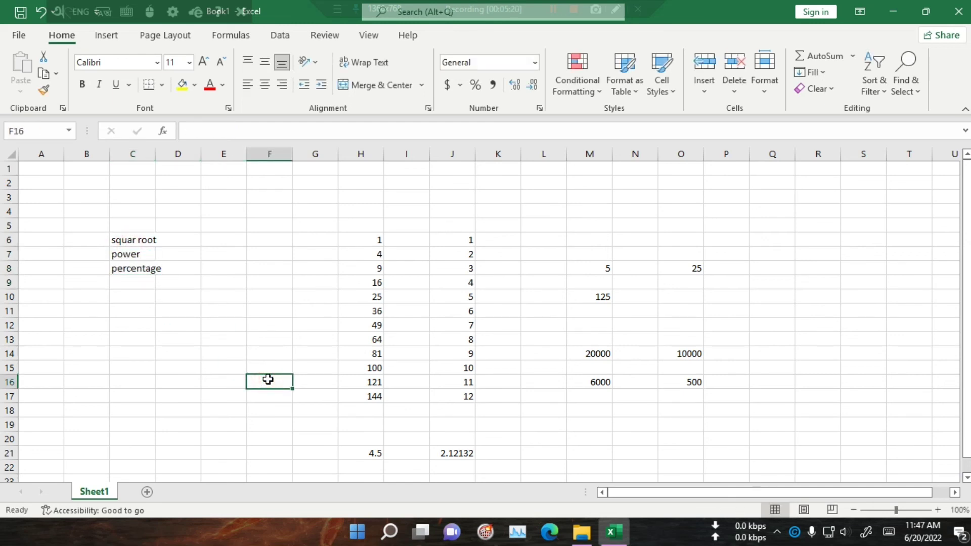
pyautogui.click(251, 349)
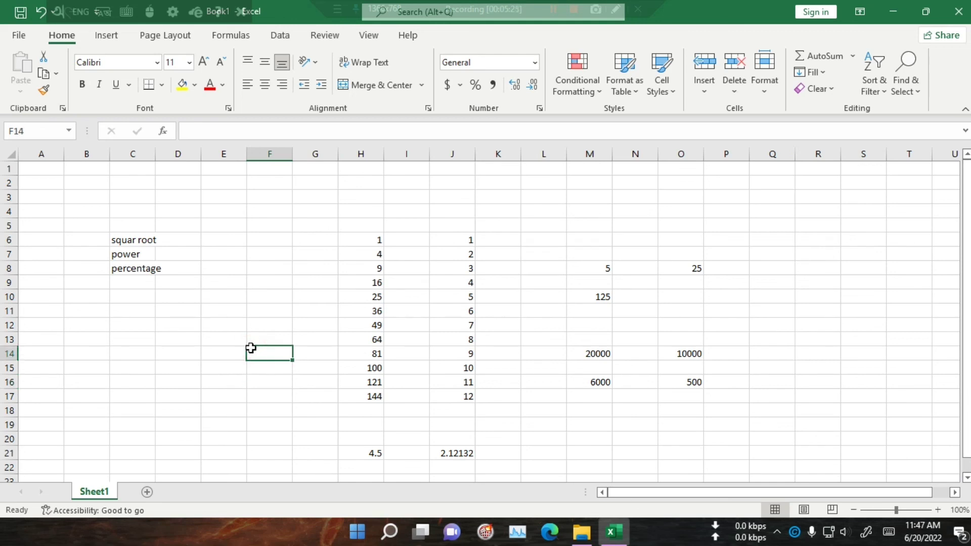